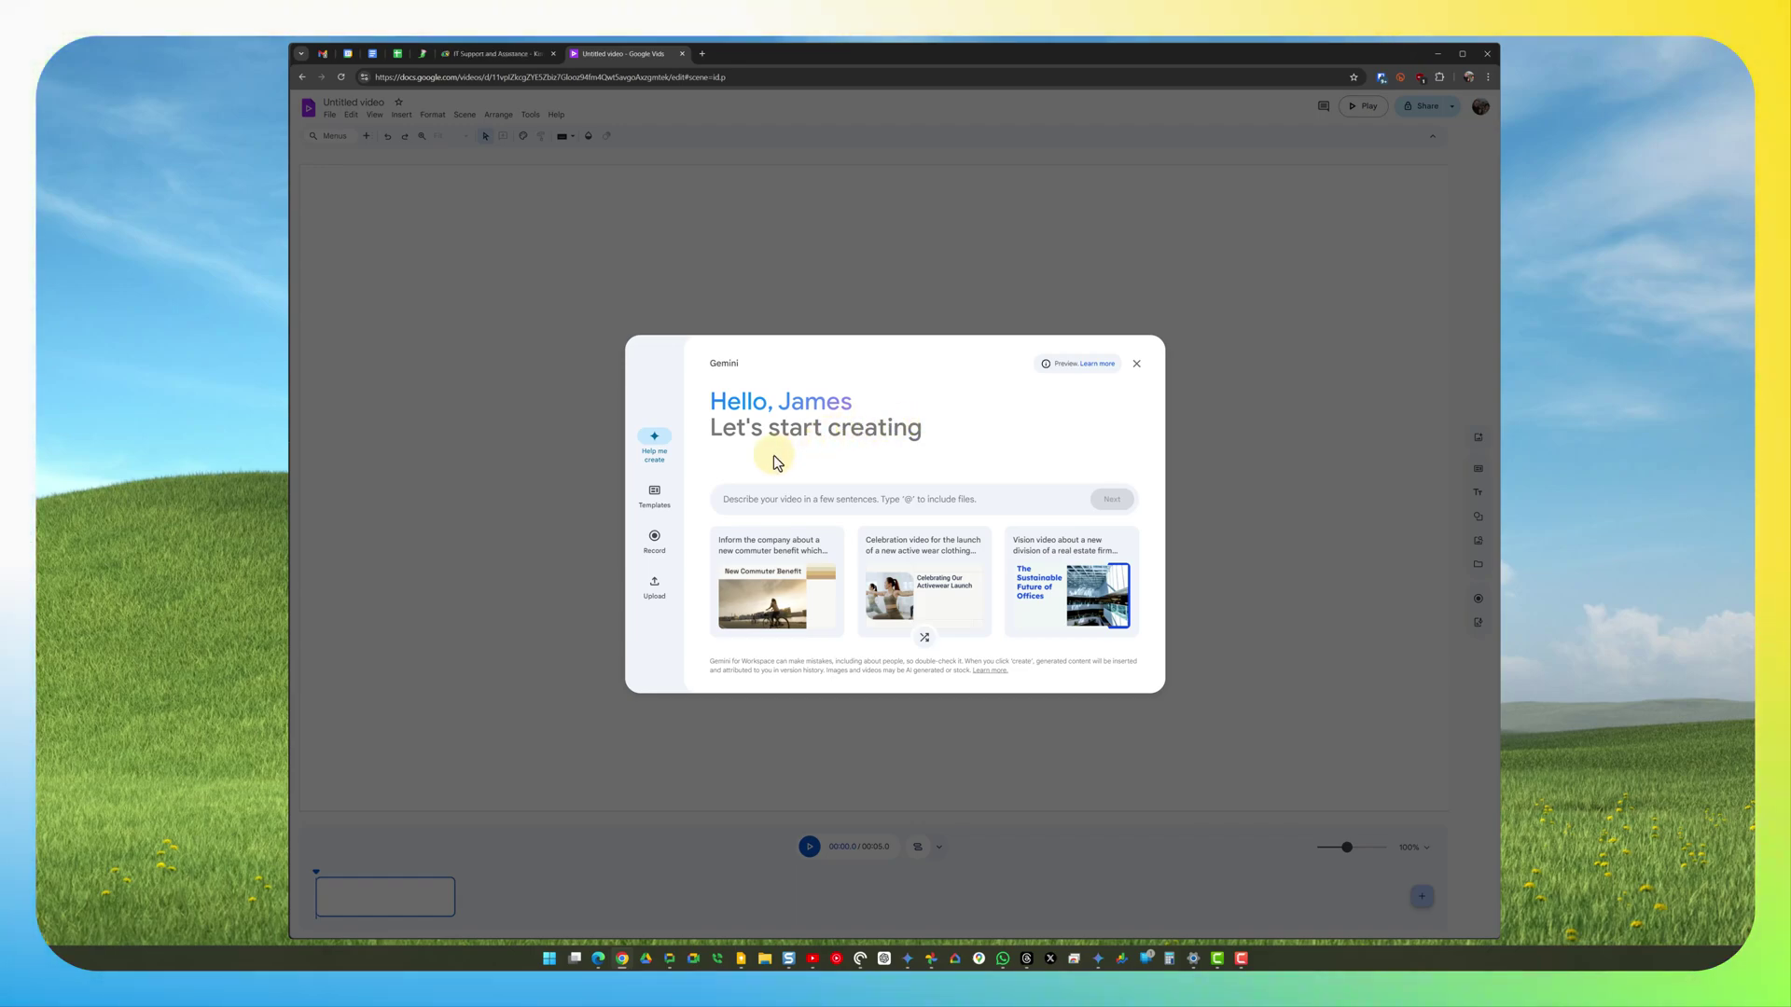
# Start Record now to bring up the camera recorder with a live webcam preview.
pyautogui.click(656, 541)
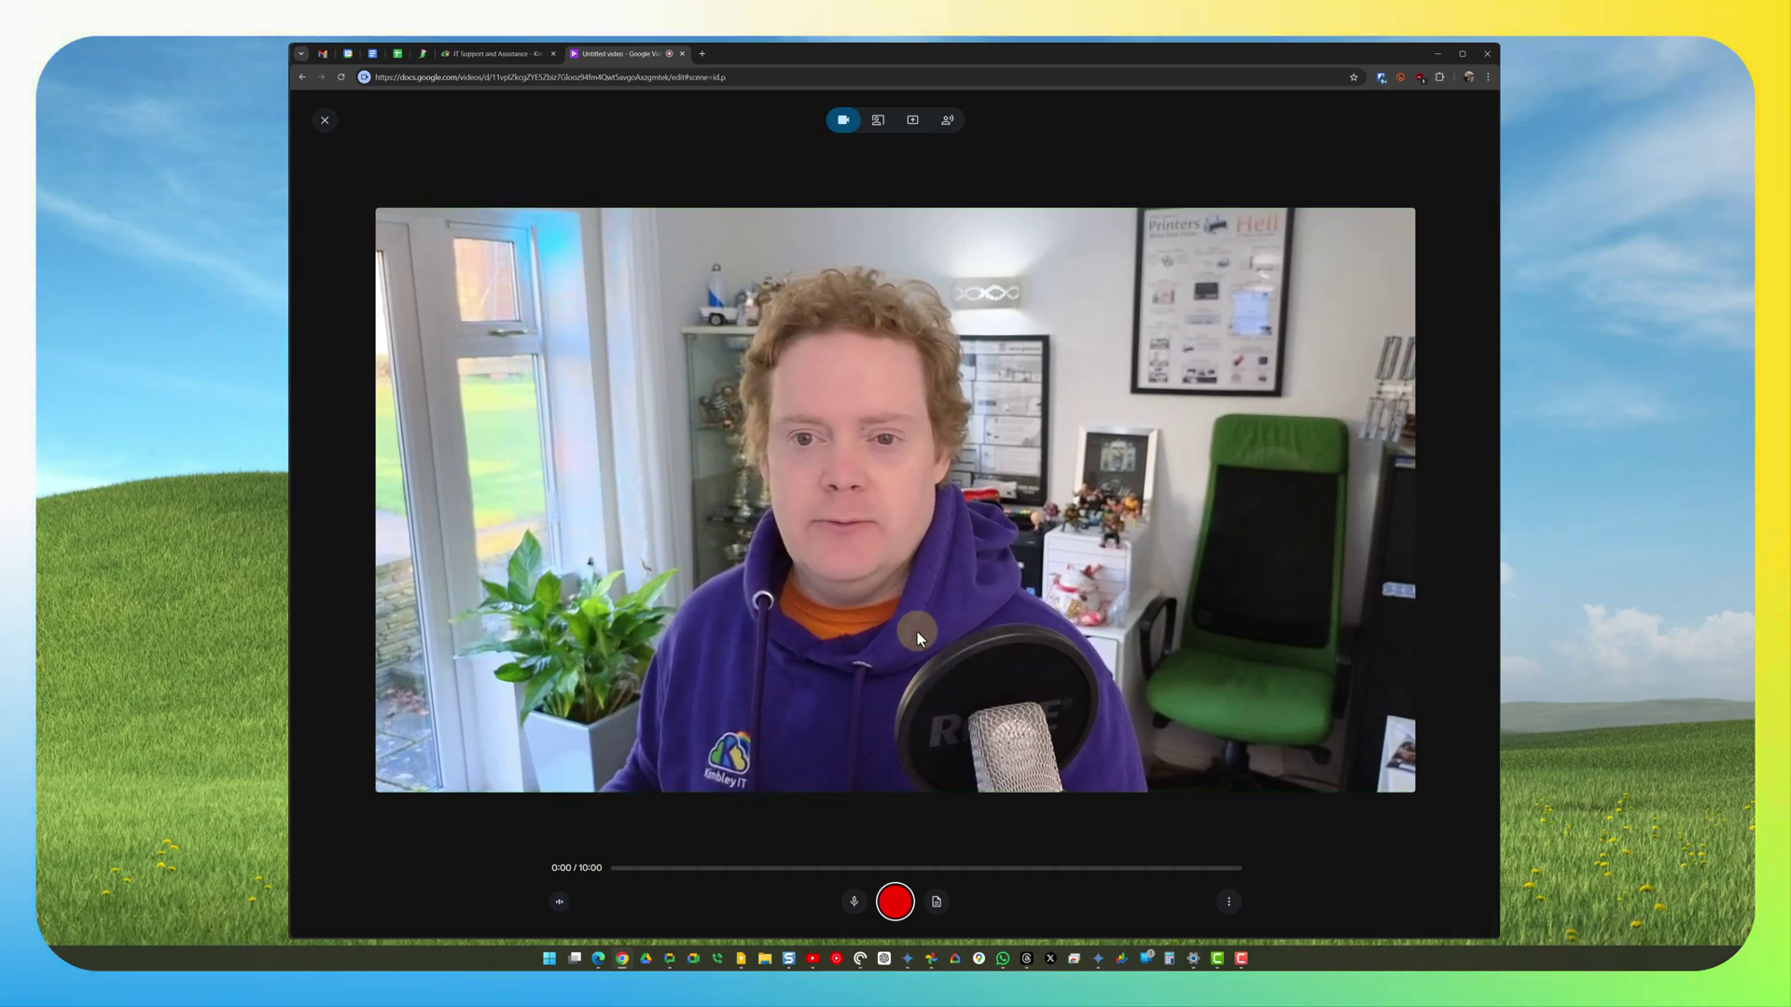
pyautogui.click(364, 78)
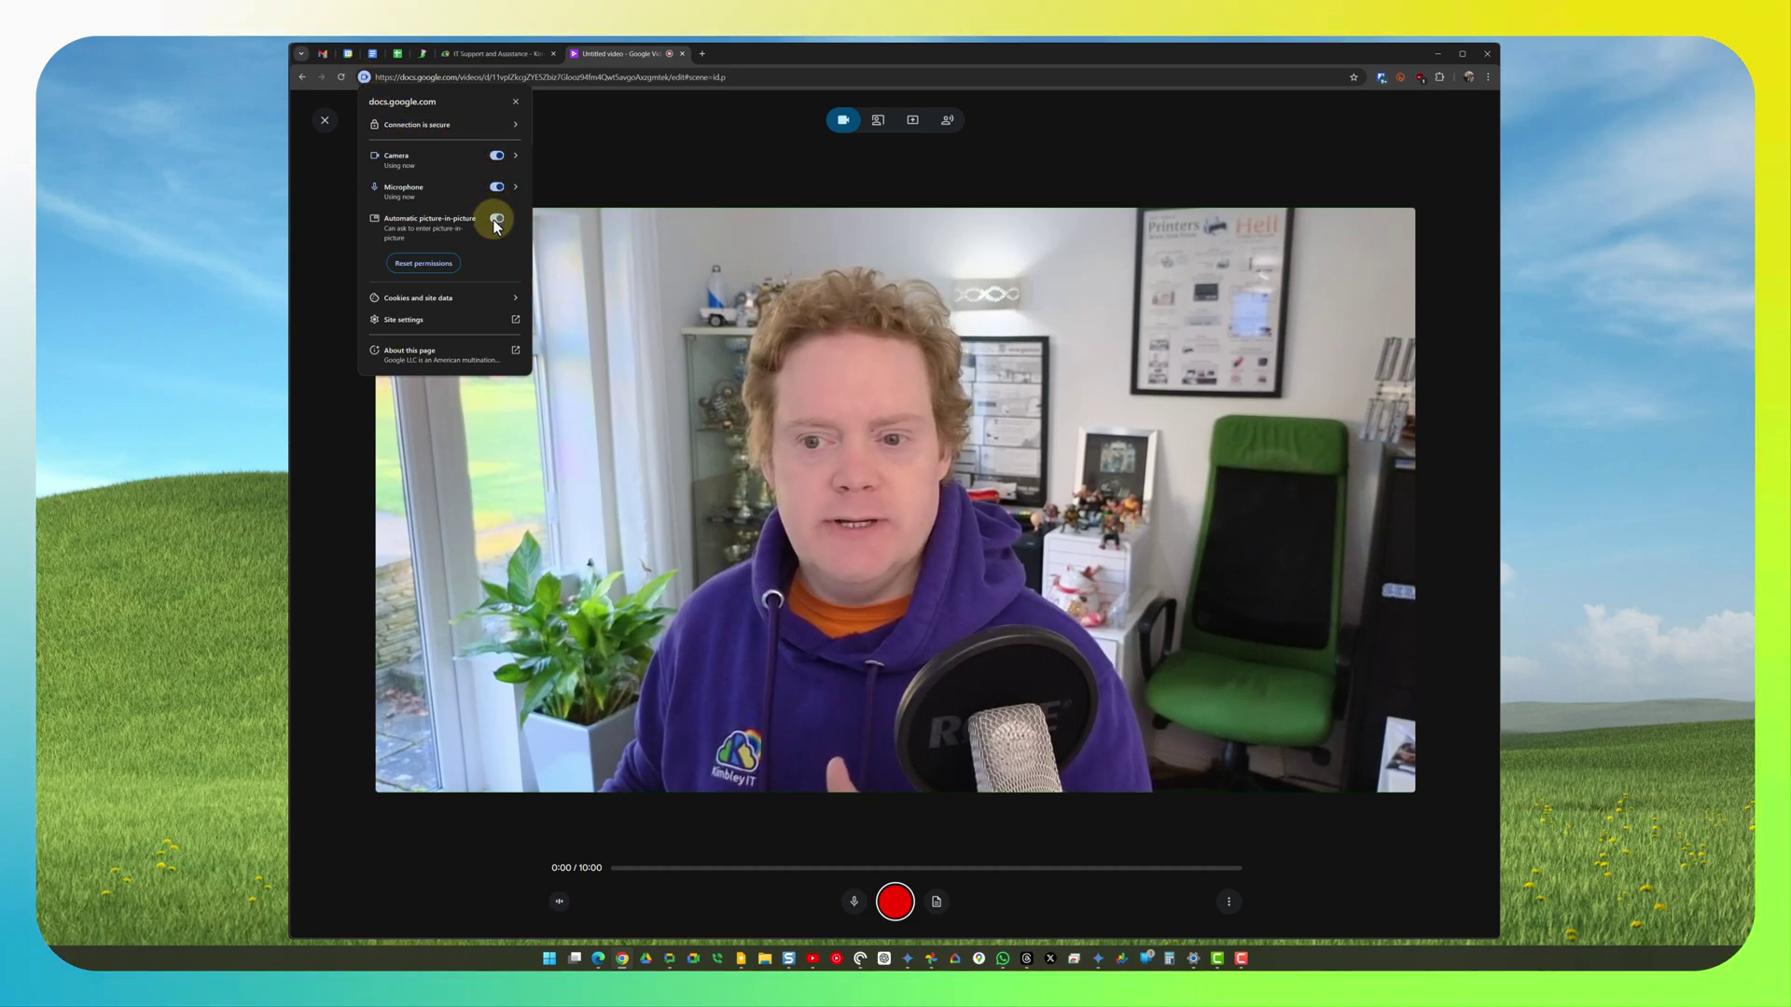
pyautogui.click(567, 192)
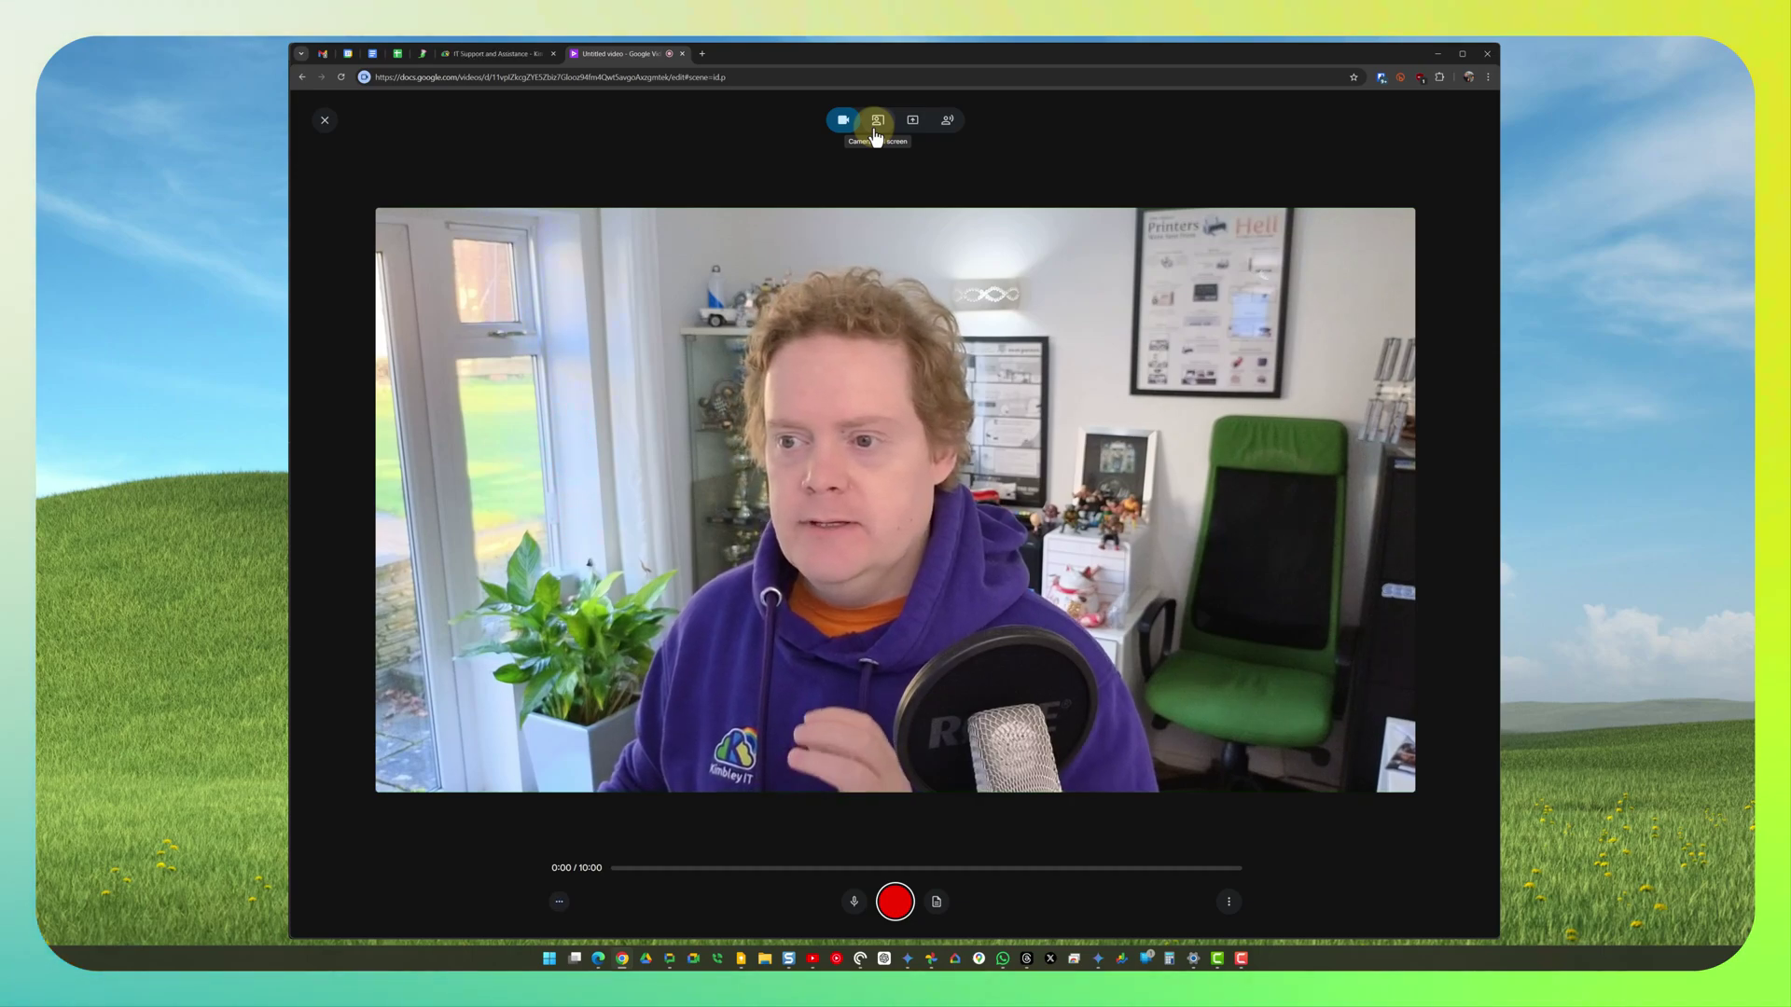
# Switch to Camera and screen mode and share the Kimbley IT support tab with the webcam bubble.
pyautogui.click(875, 135)
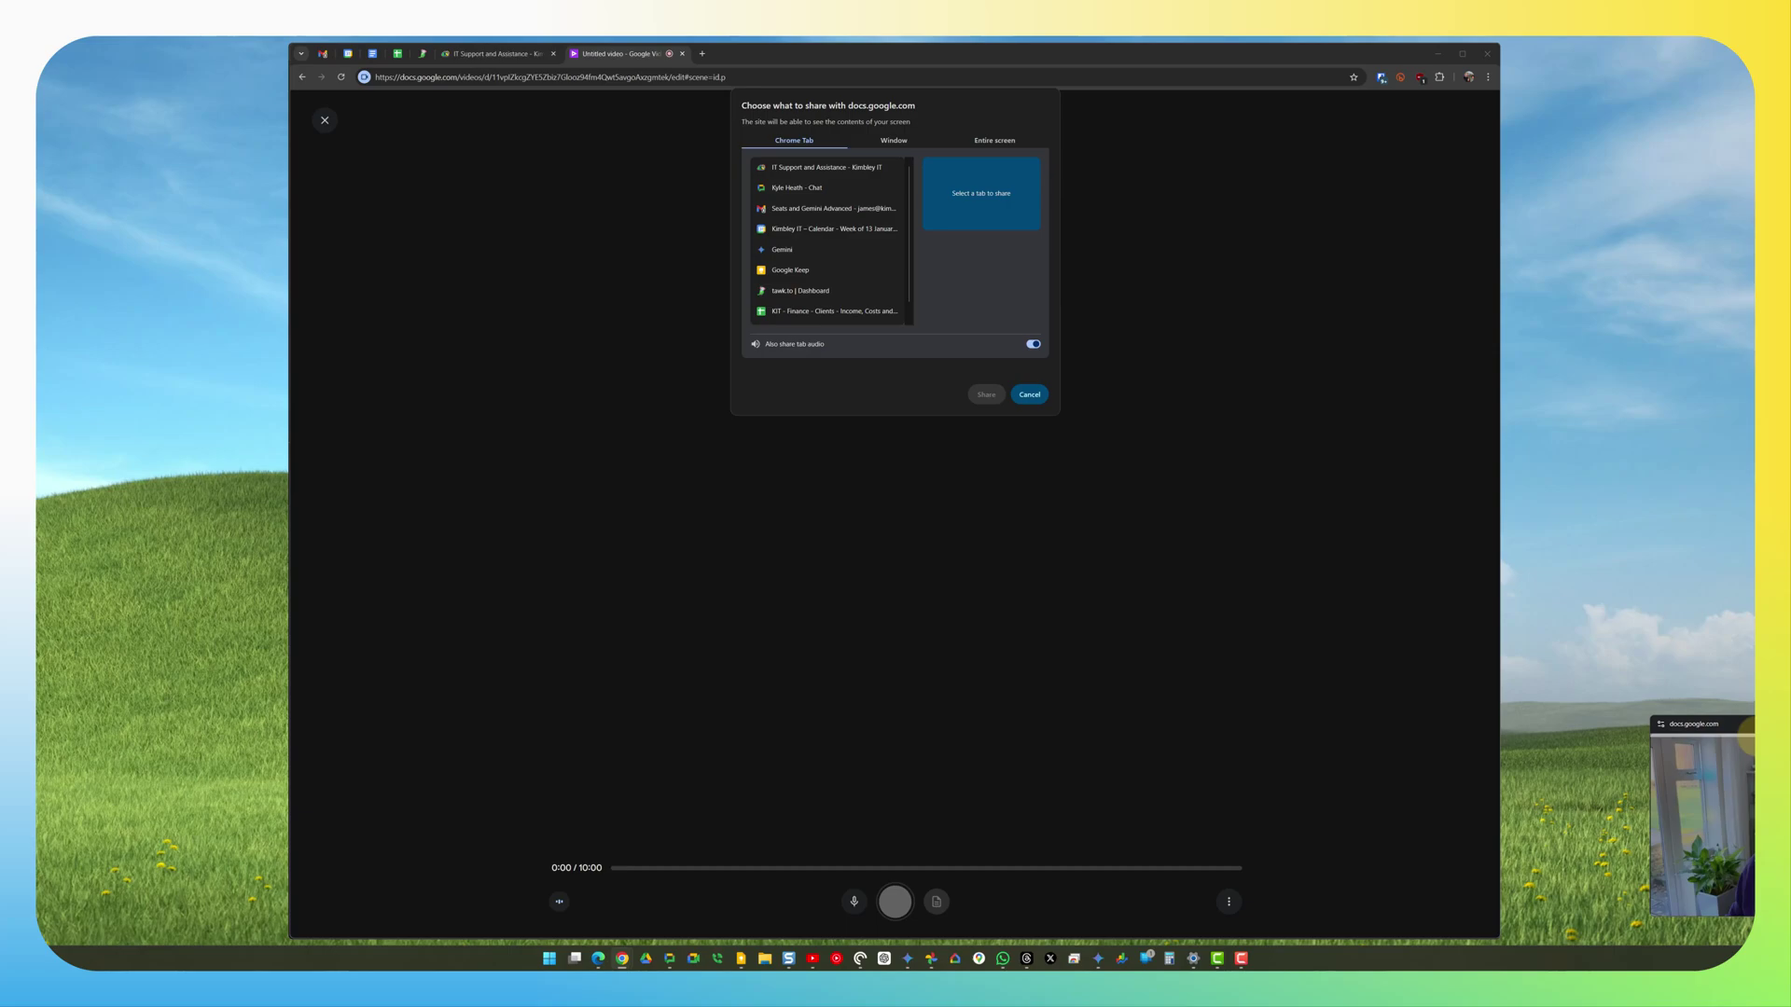
pyautogui.moveTo(1750, 726); pyautogui.dragTo(1493, 713)
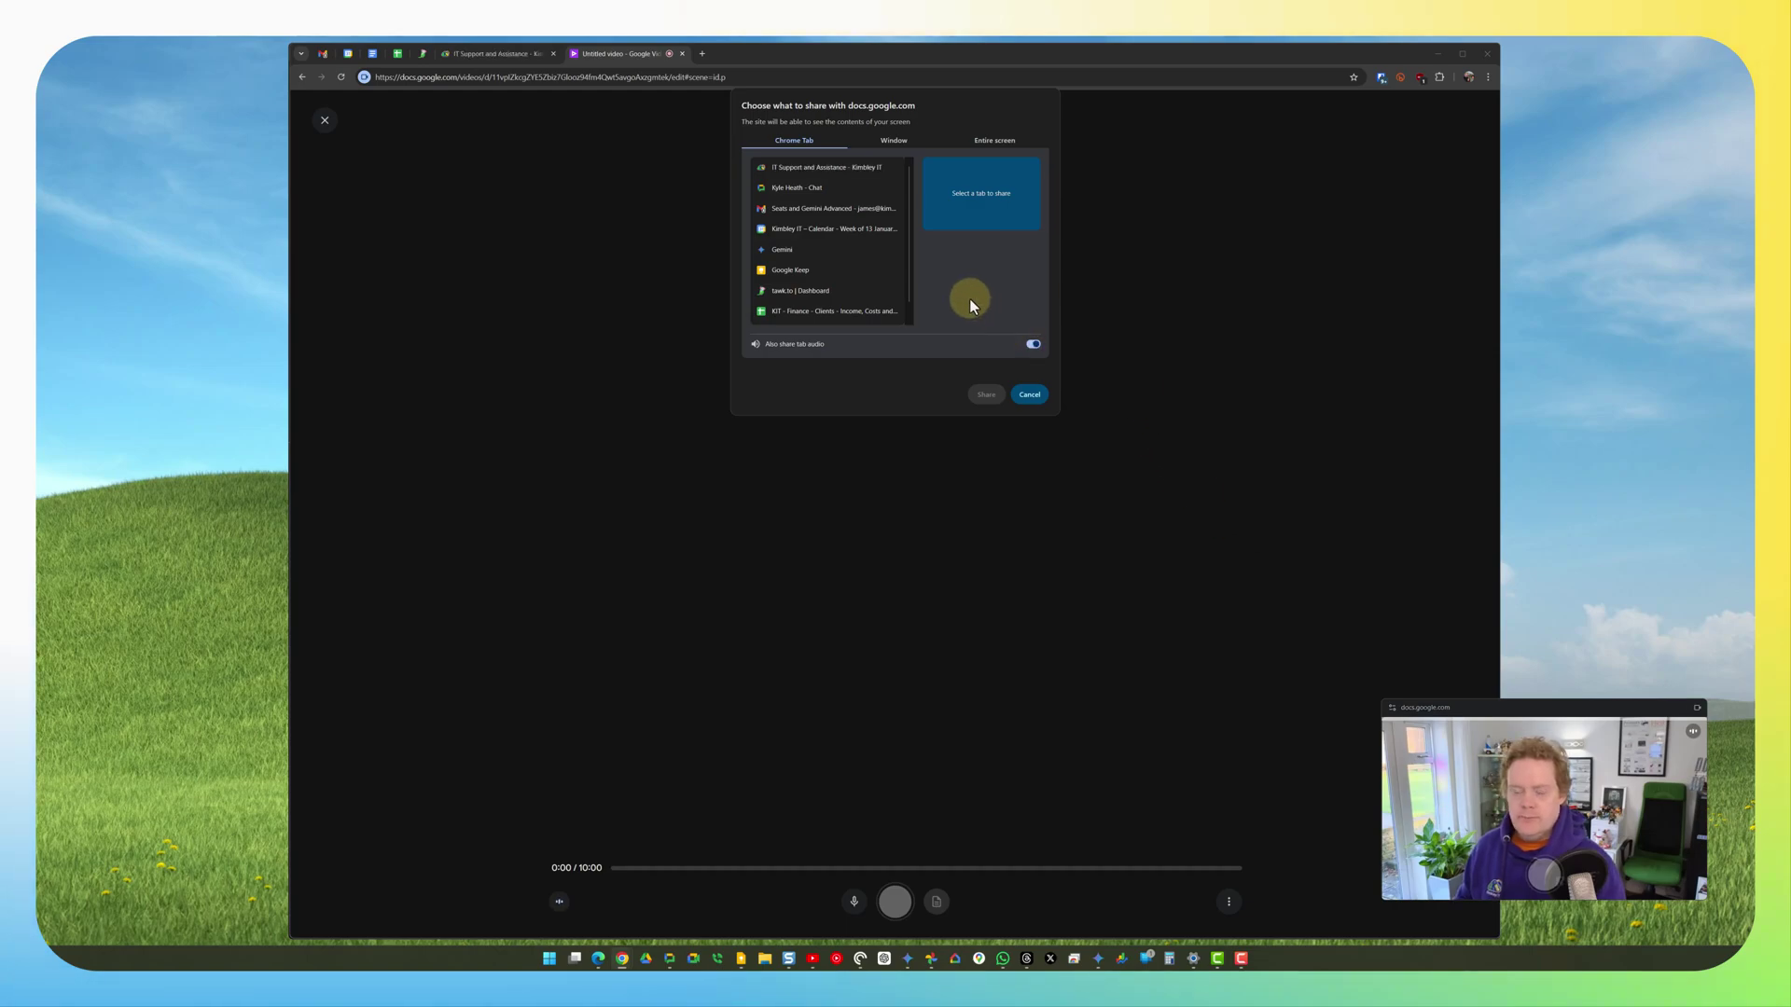
pyautogui.click(842, 169)
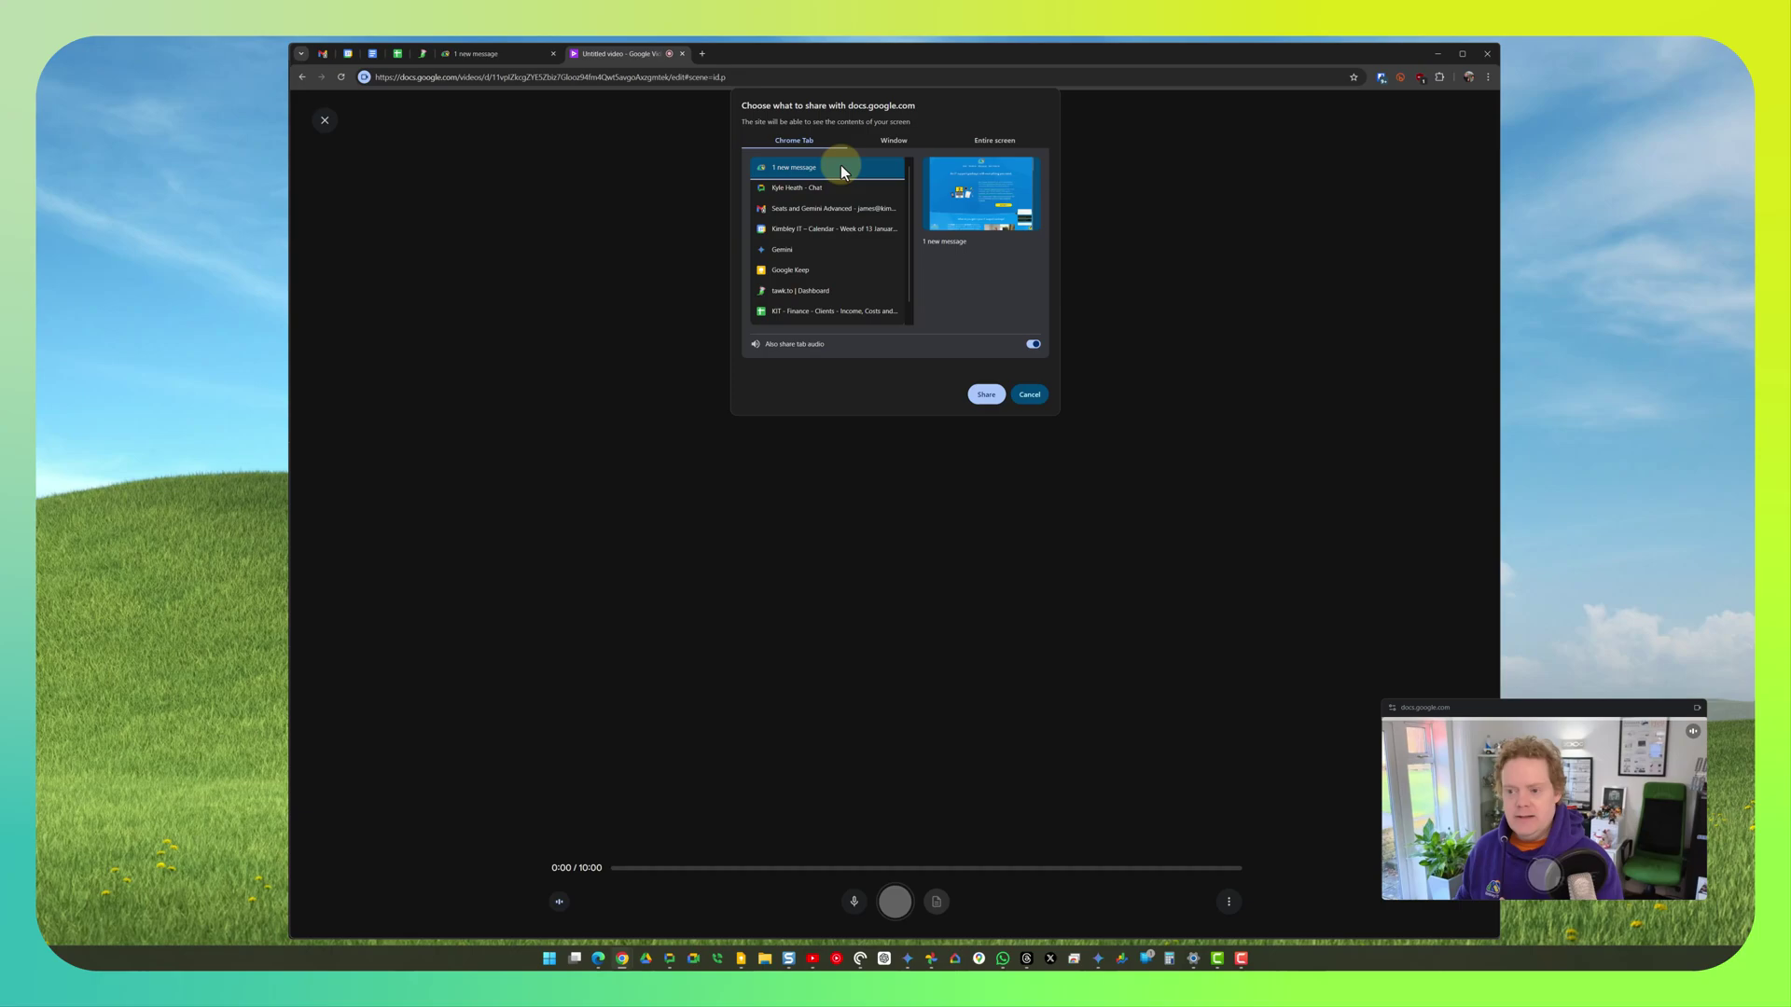
pyautogui.click(987, 395)
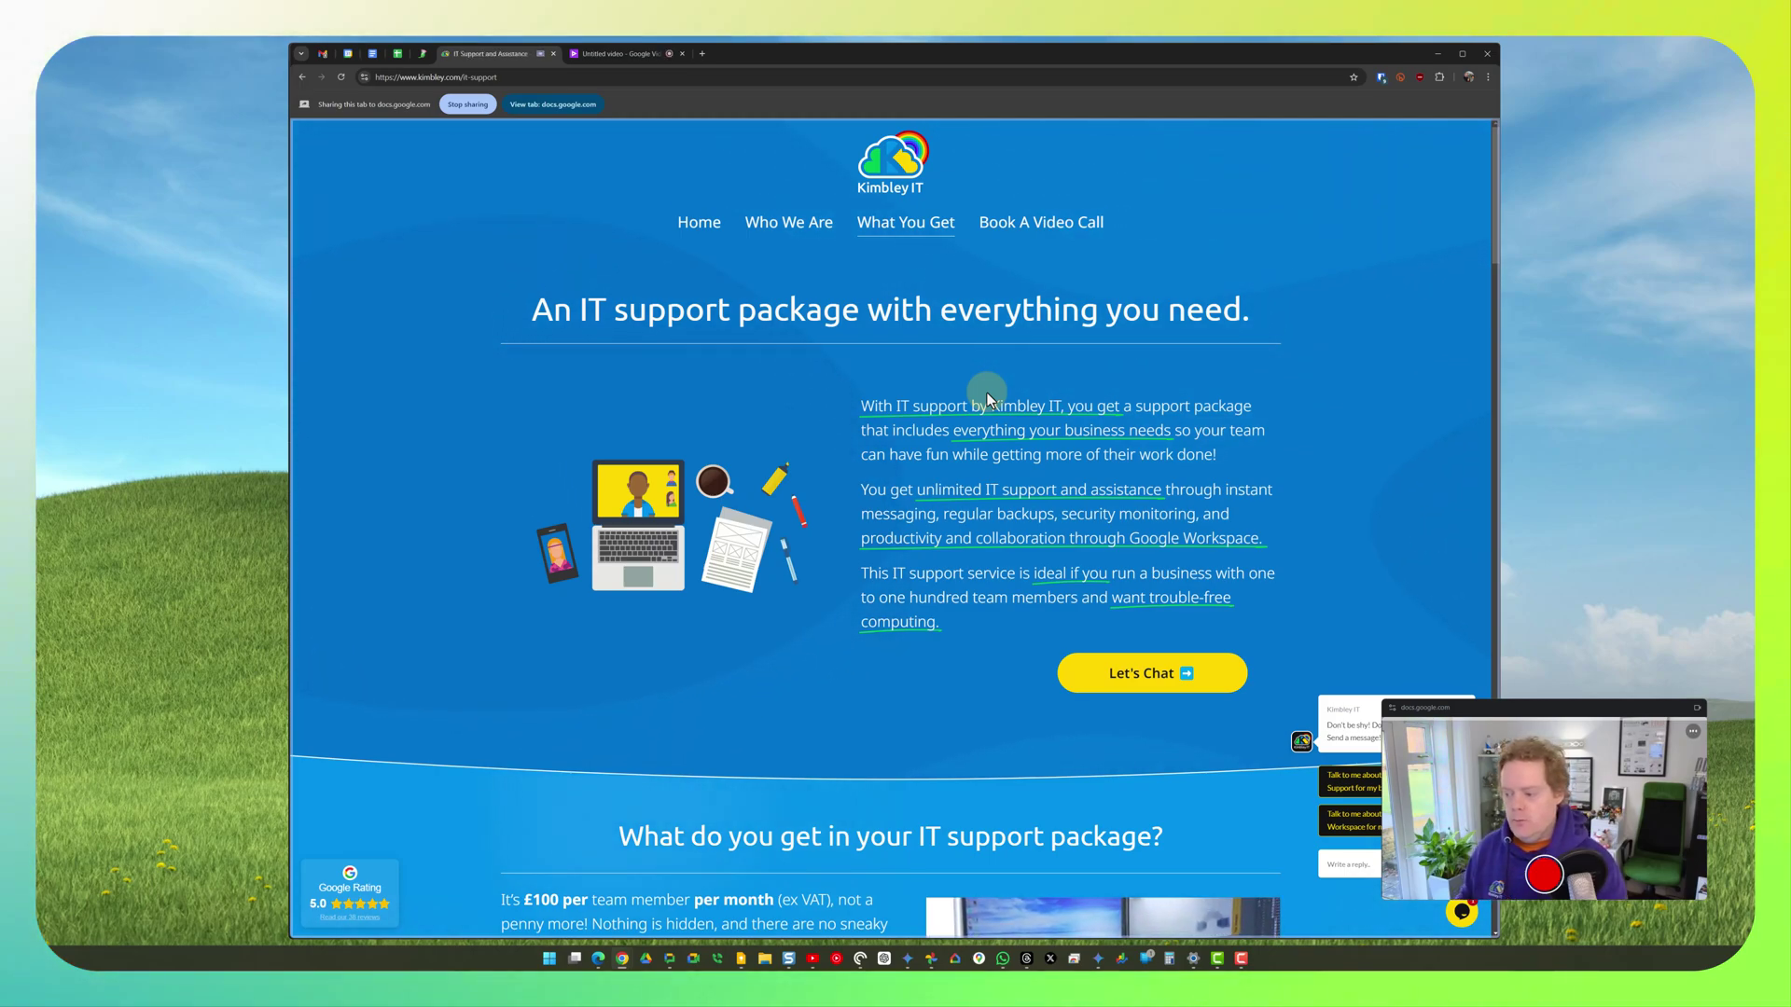
# Start recording and scroll the Kimbley IT page, highlighting the teams of one to one hundred paragraph.
pyautogui.moveTo(1597, 713); pyautogui.dragTo(1618, 714)
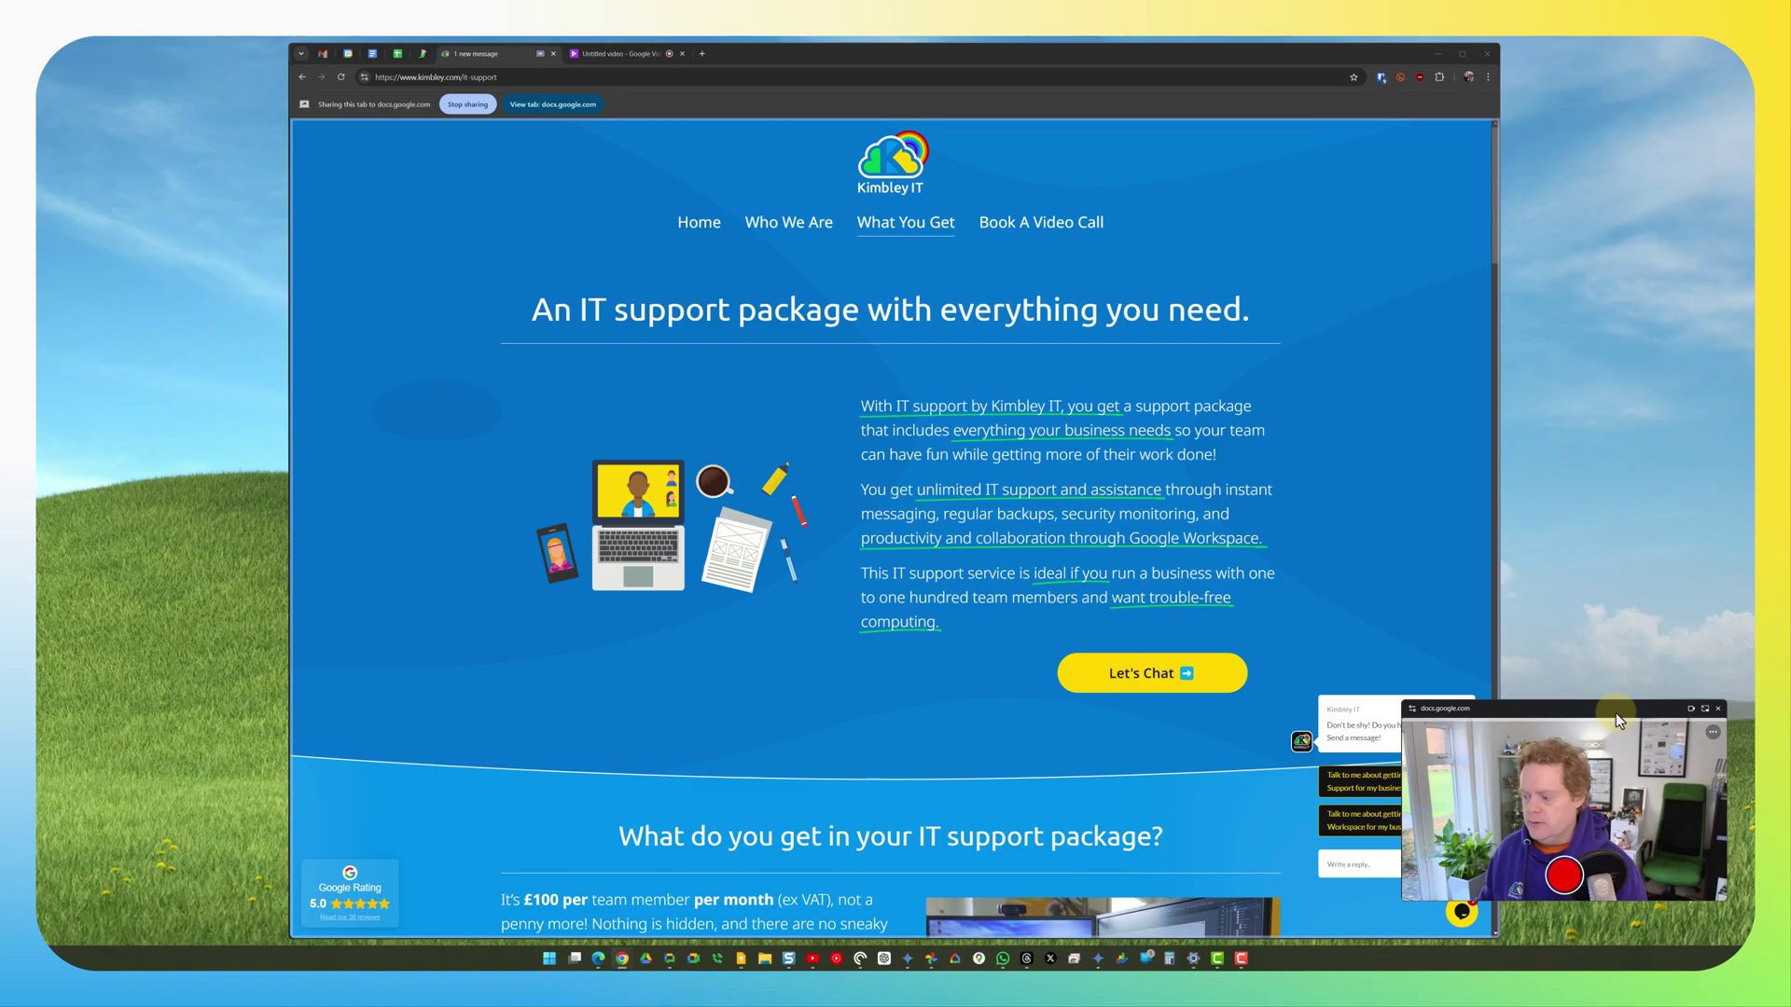
pyautogui.click(1566, 879)
pyautogui.moveTo(1575, 715); pyautogui.dragTo(1684, 724)
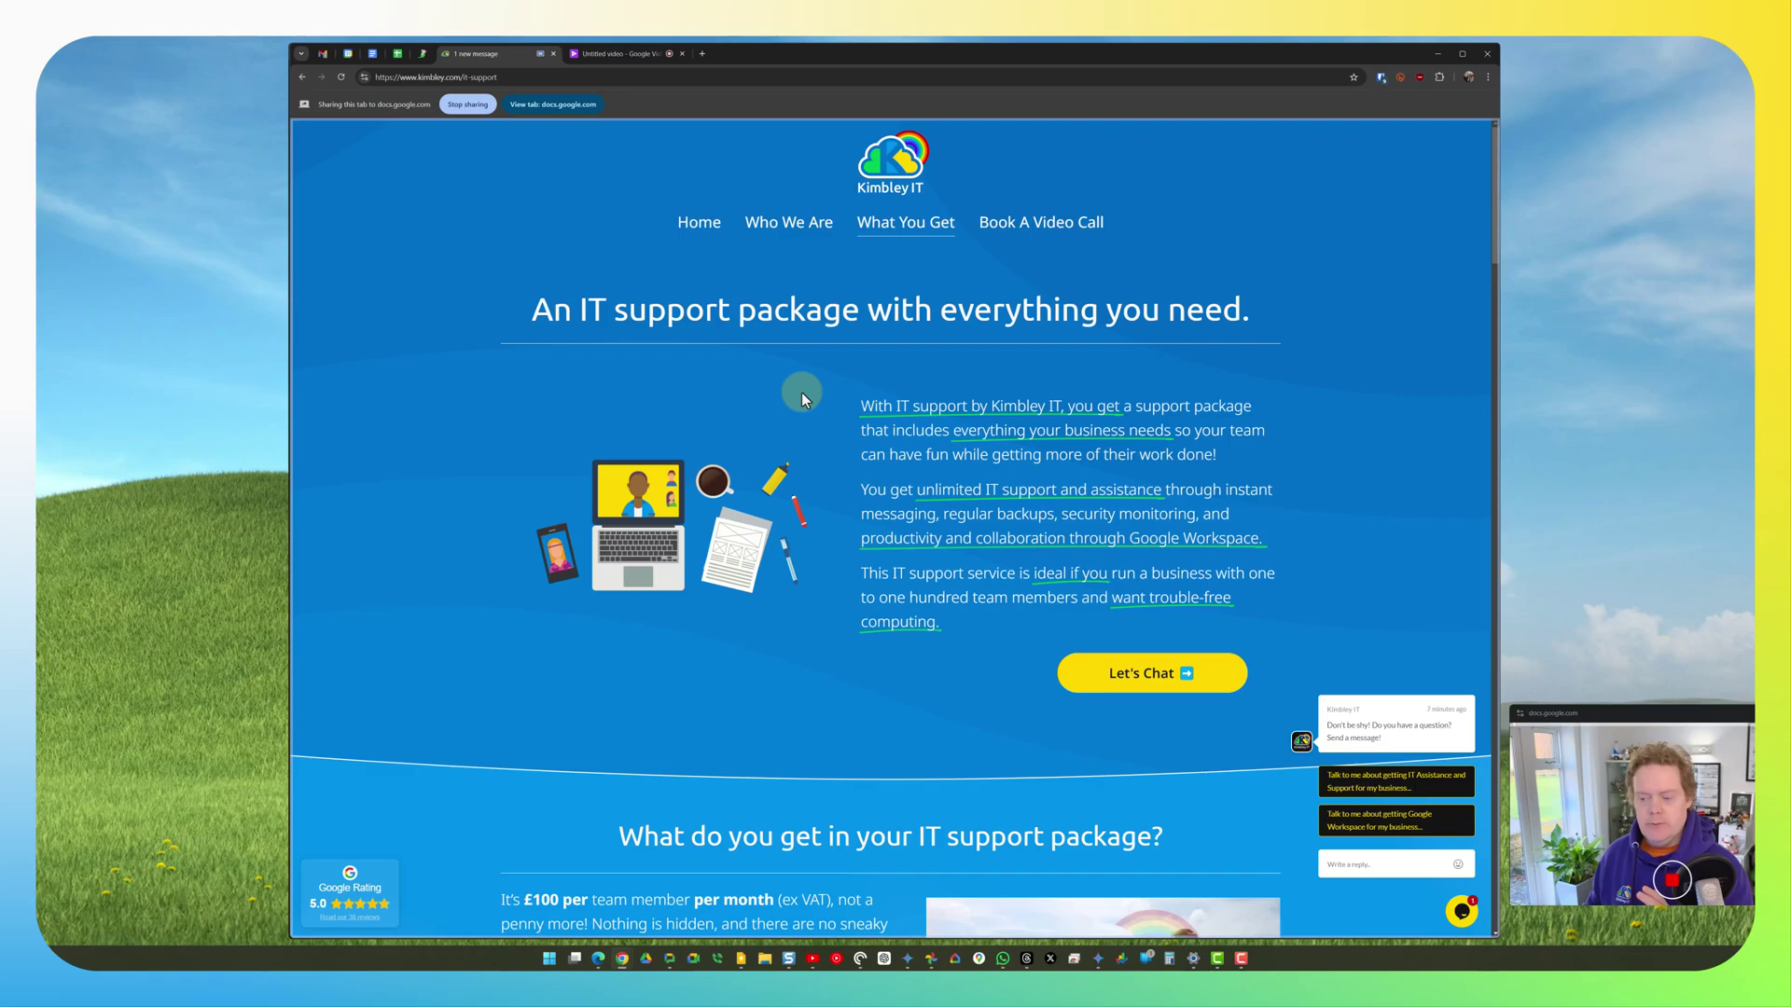
pyautogui.scroll(-3, 826, 405)
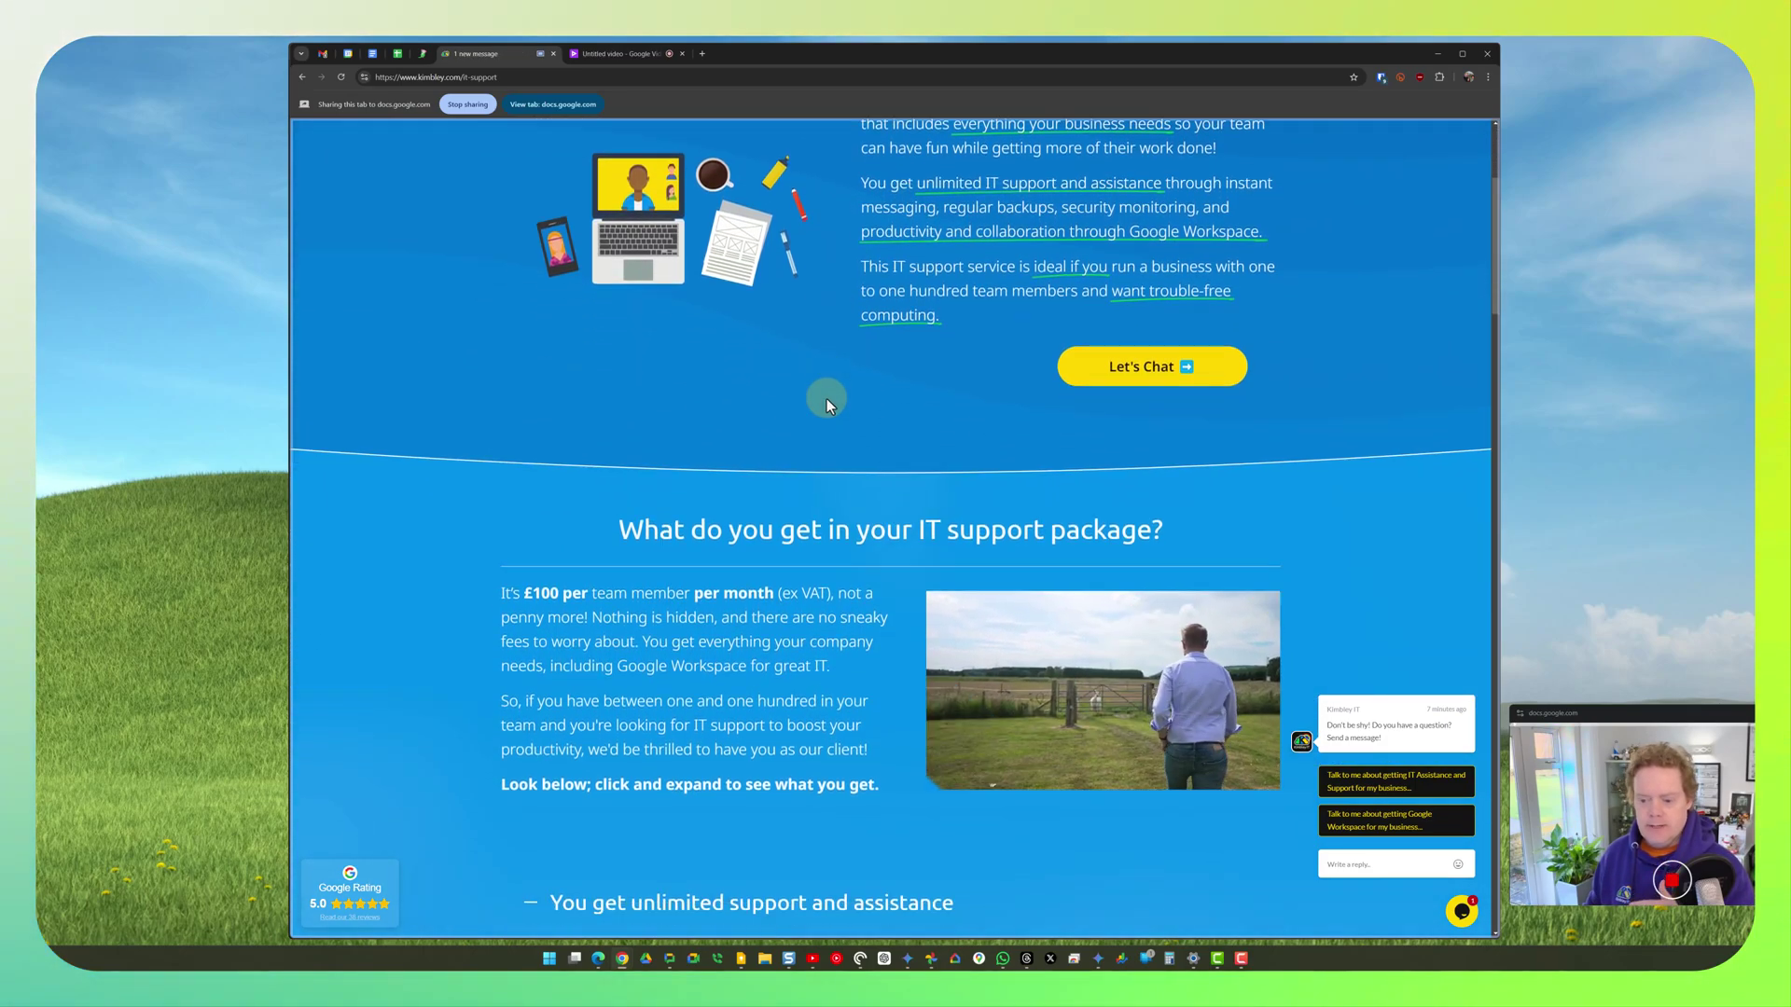
pyautogui.scroll(-4, 826, 400)
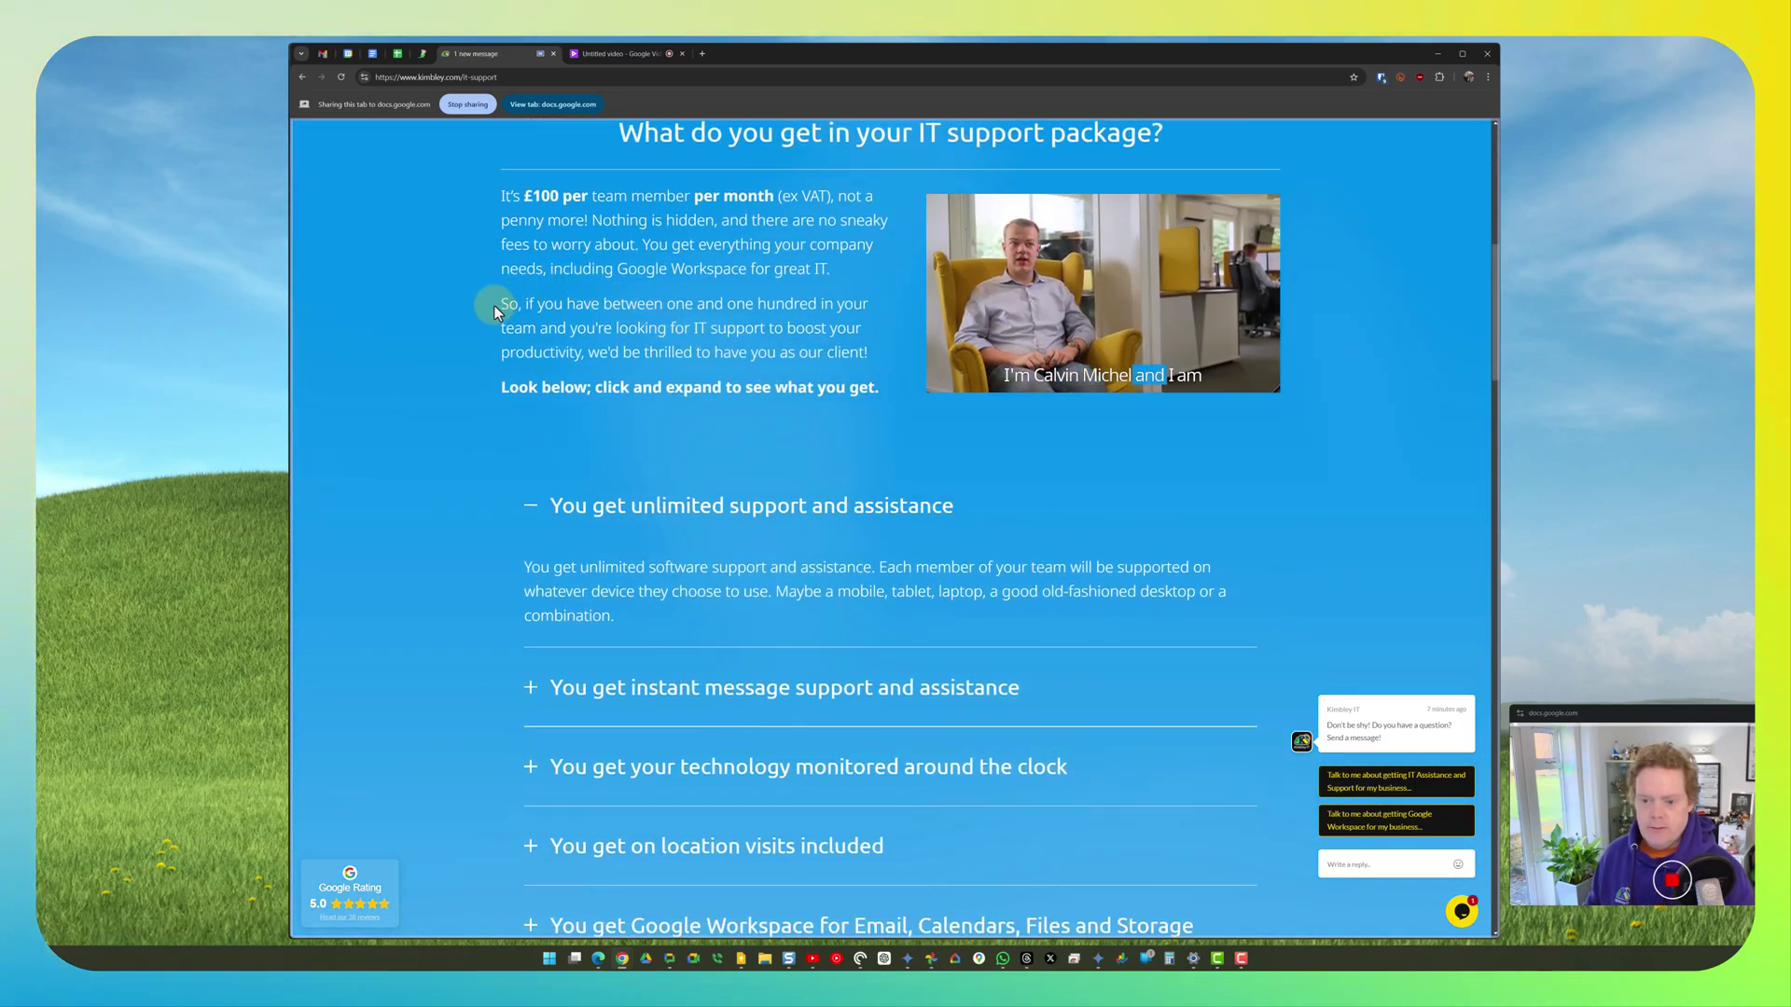
pyautogui.moveTo(495, 306); pyautogui.dragTo(868, 355)
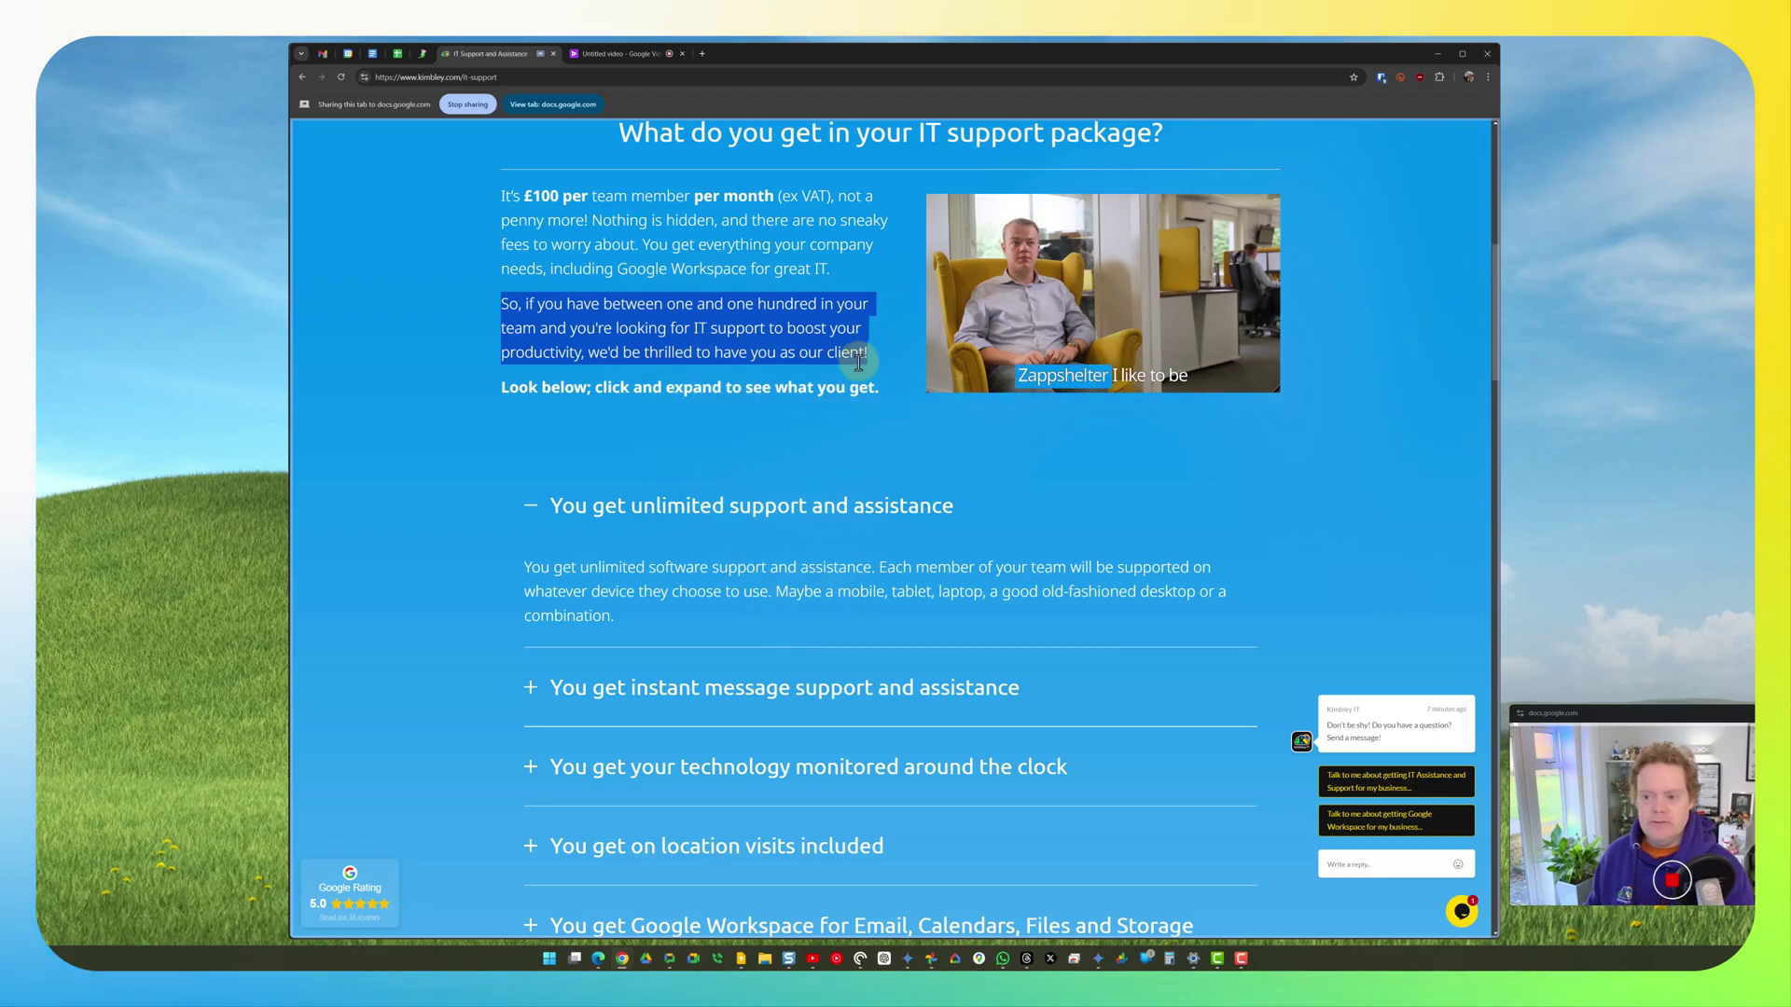
pyautogui.click(839, 386)
# Scroll further down the page and back up, then stop the recording at about 26 seconds.
pyautogui.scroll(-1, 830, 421)
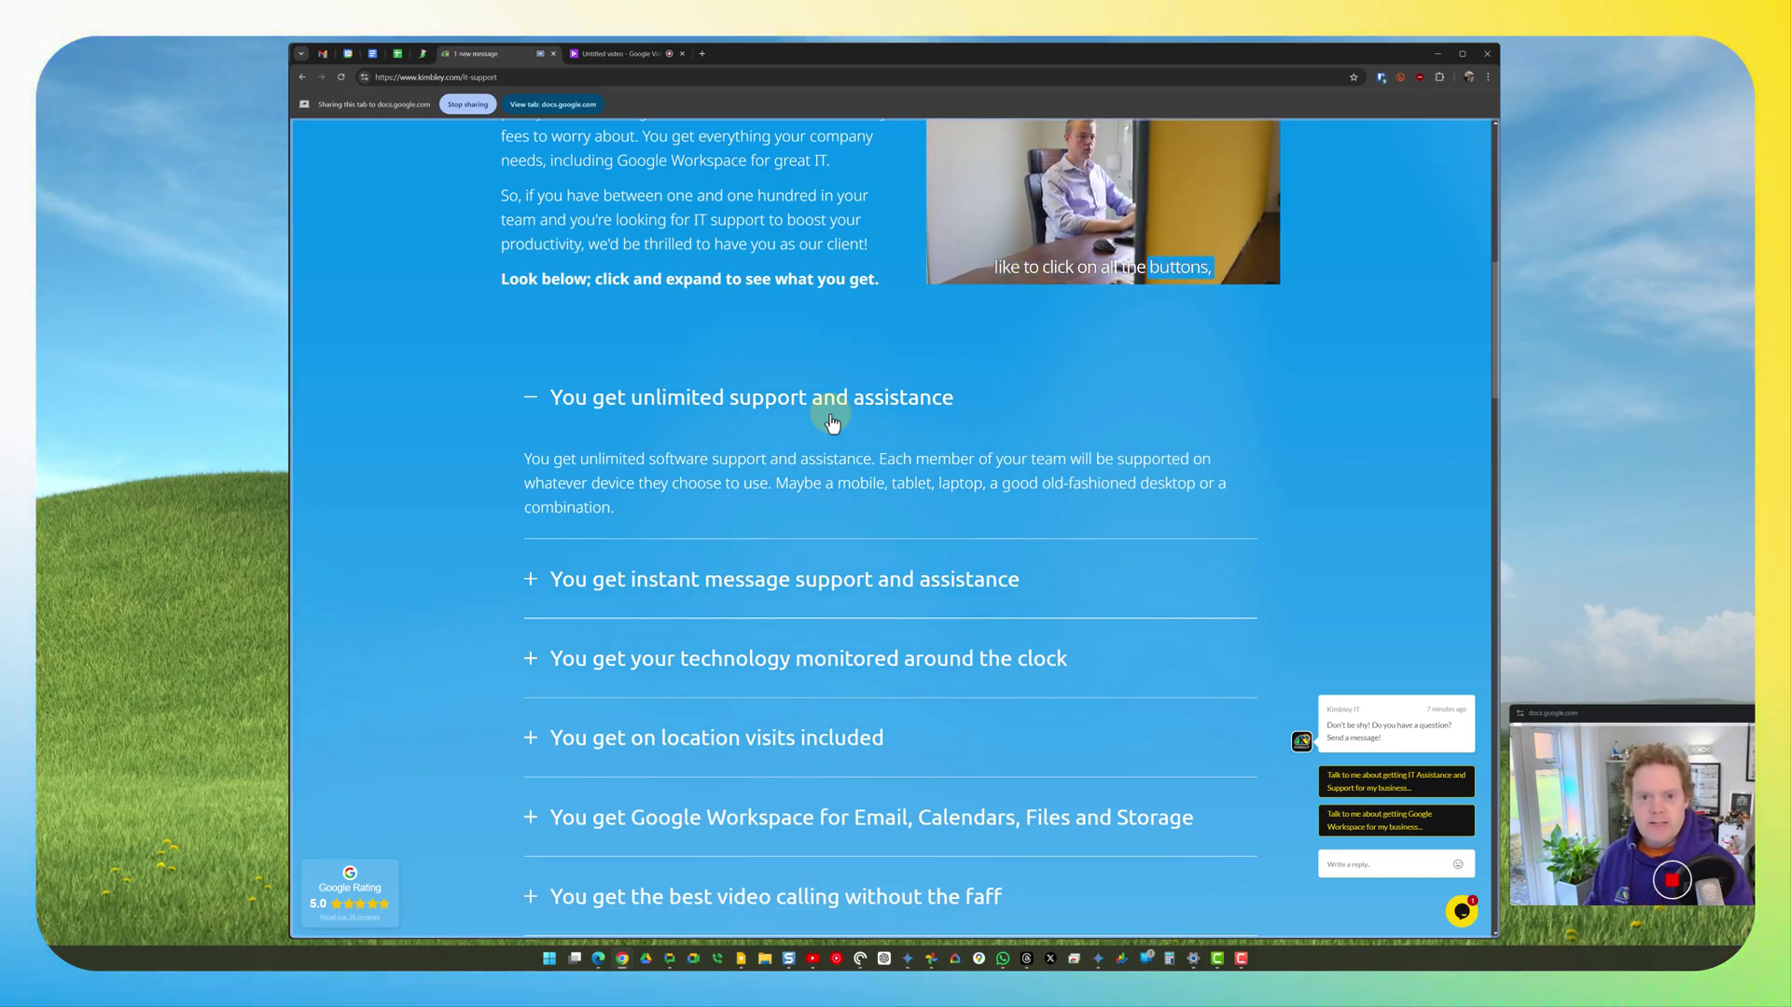
pyautogui.scroll(-1, 825, 415)
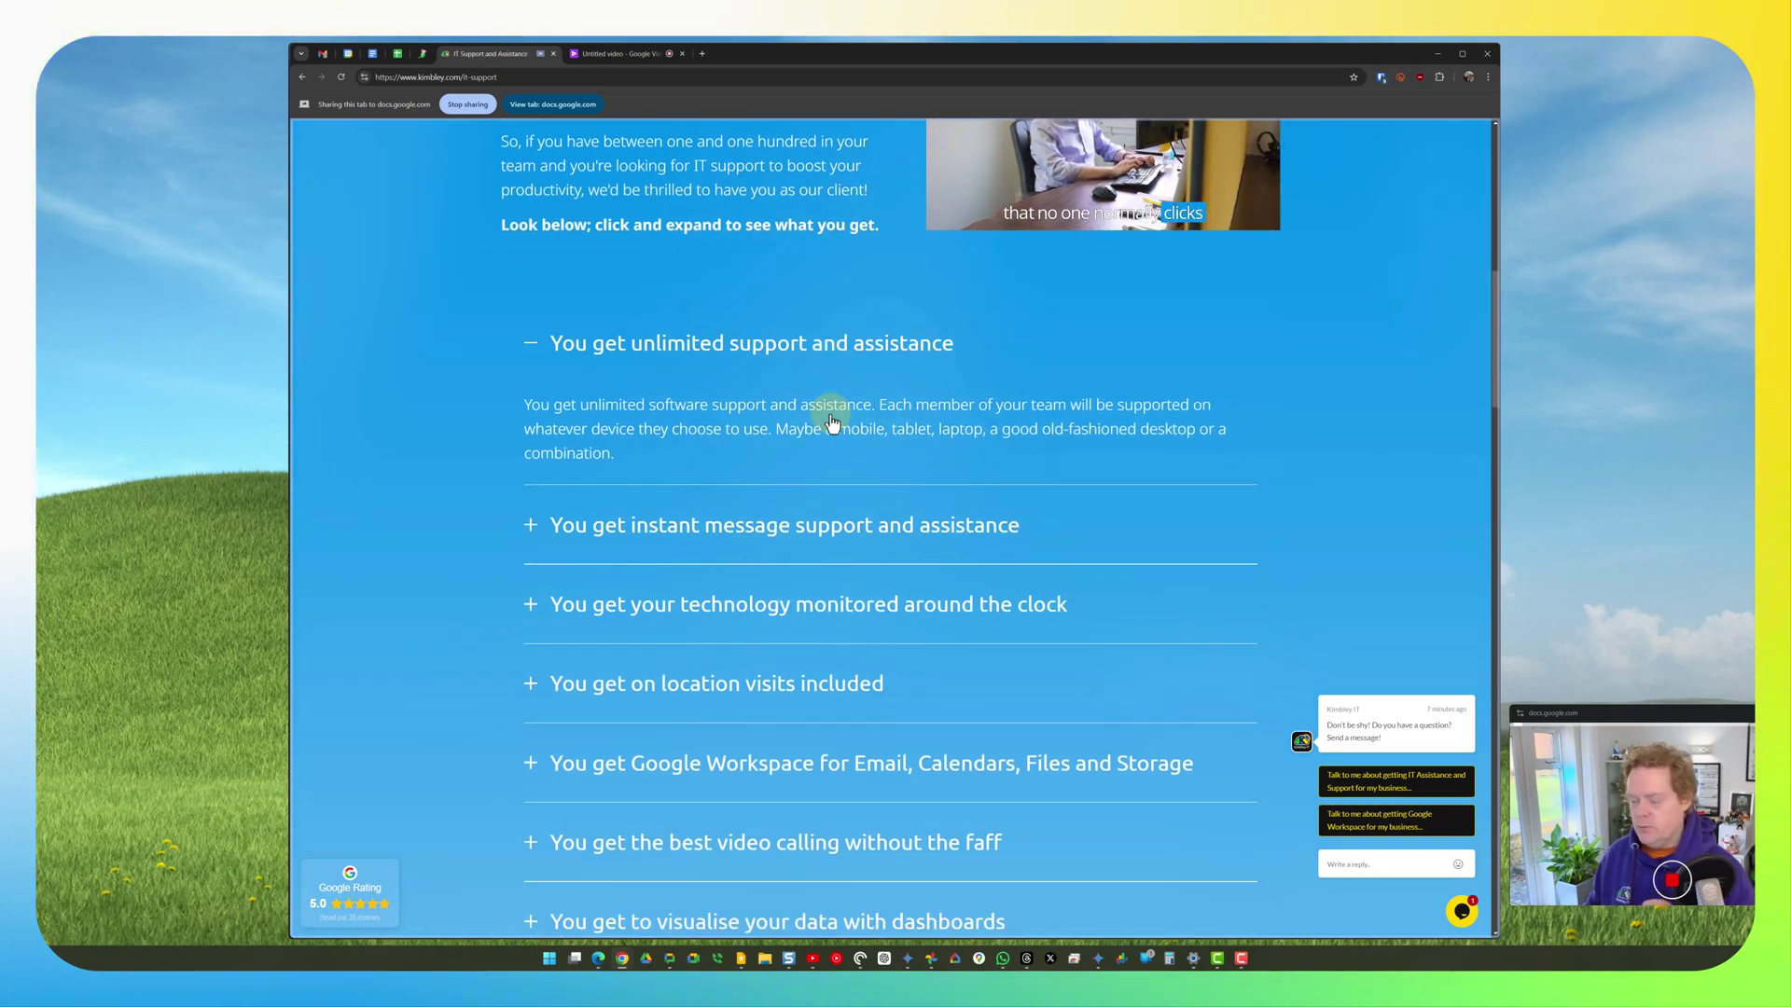
pyautogui.scroll(-1, 825, 415)
pyautogui.scroll(2, 828, 414)
pyautogui.scroll(8, 830, 414)
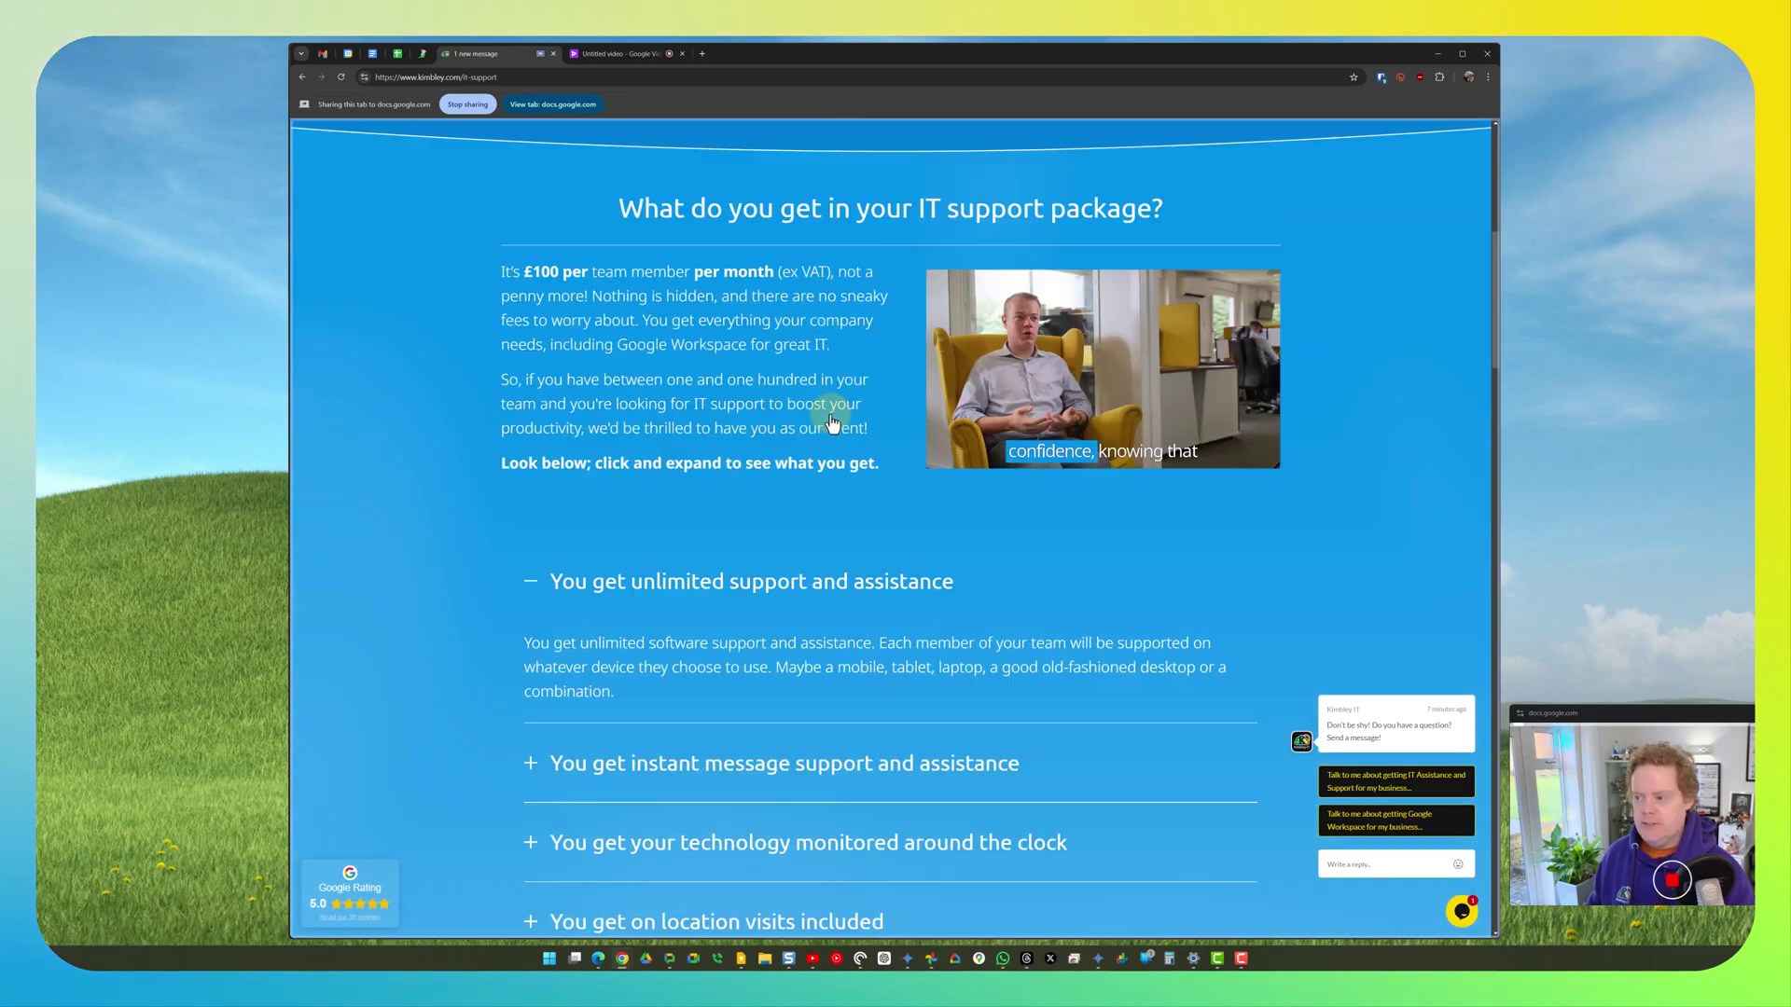
pyautogui.scroll(1, 830, 420)
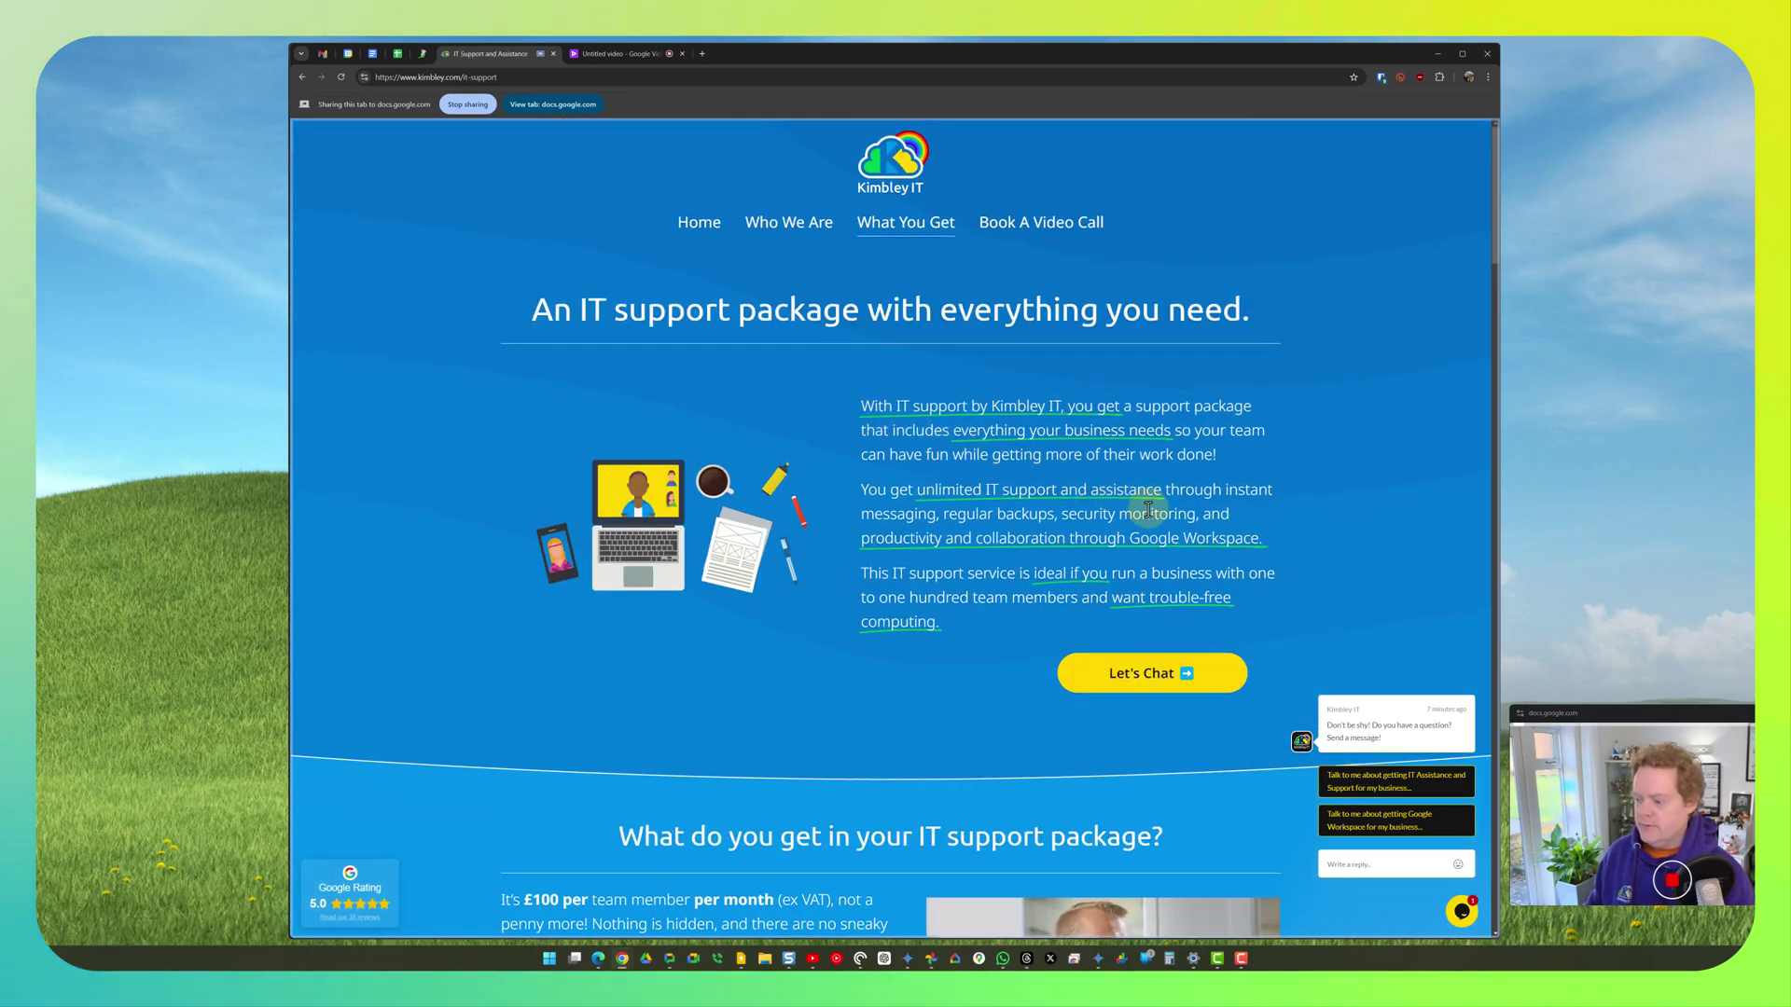
pyautogui.moveTo(1670, 877)
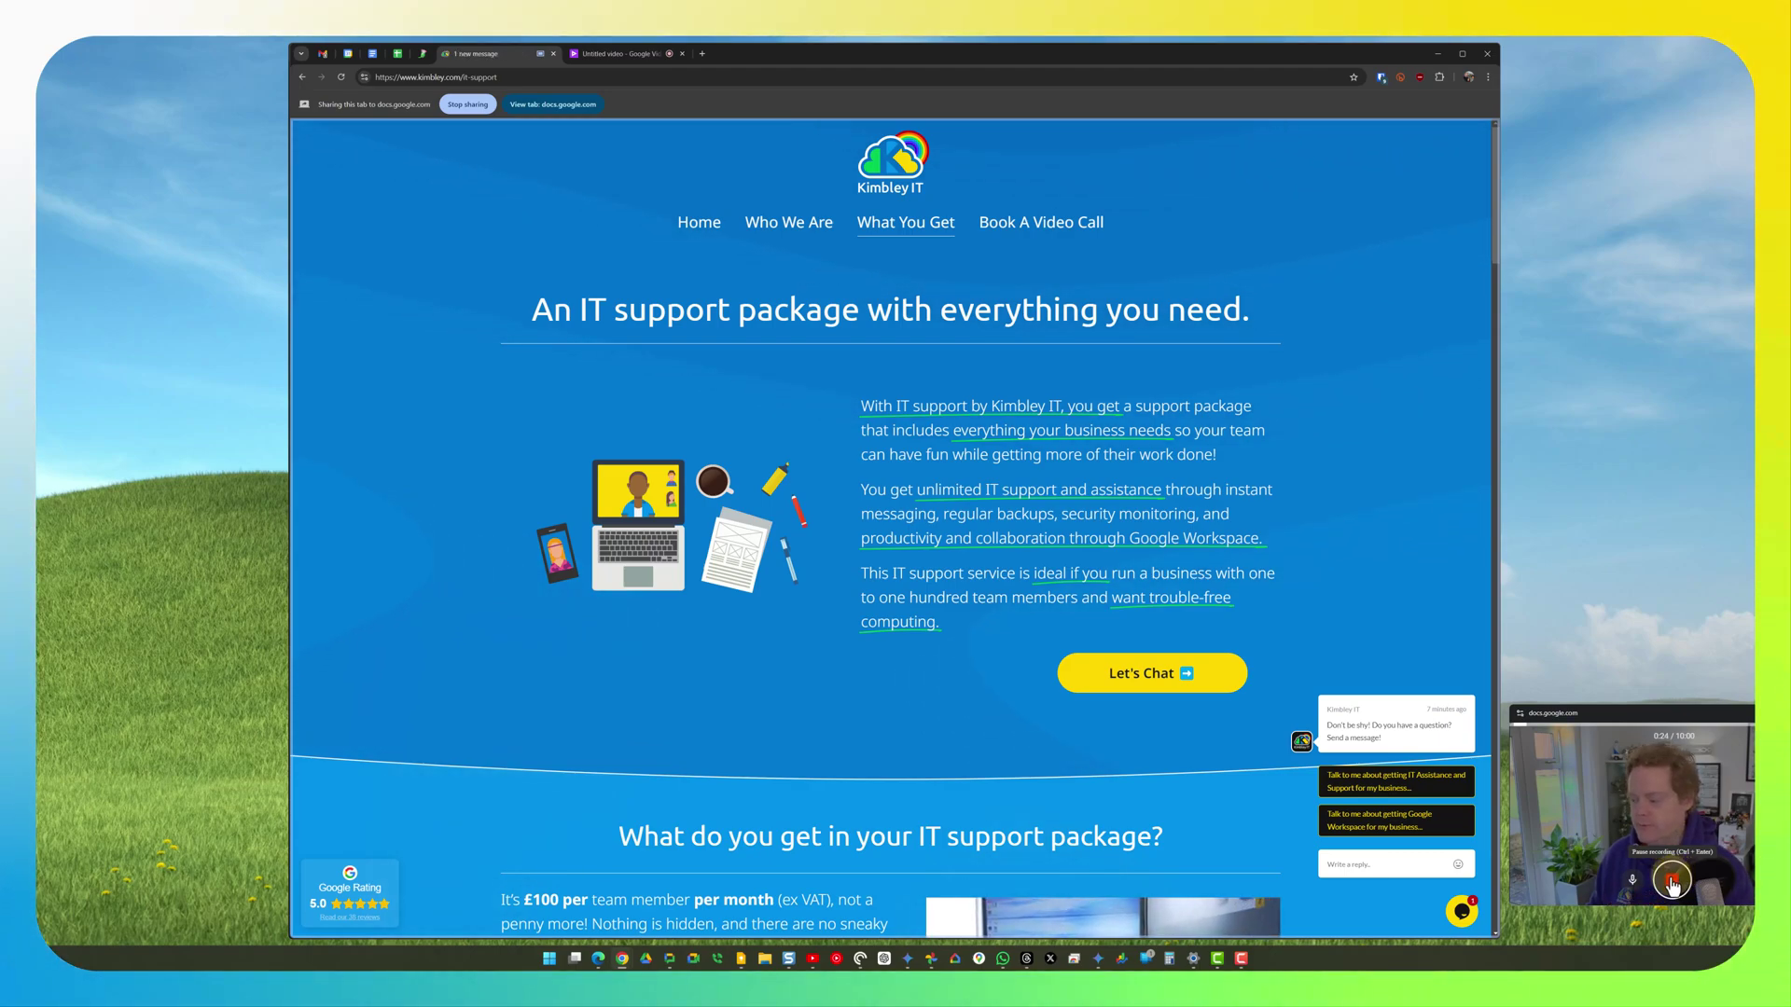
pyautogui.click(1671, 891)
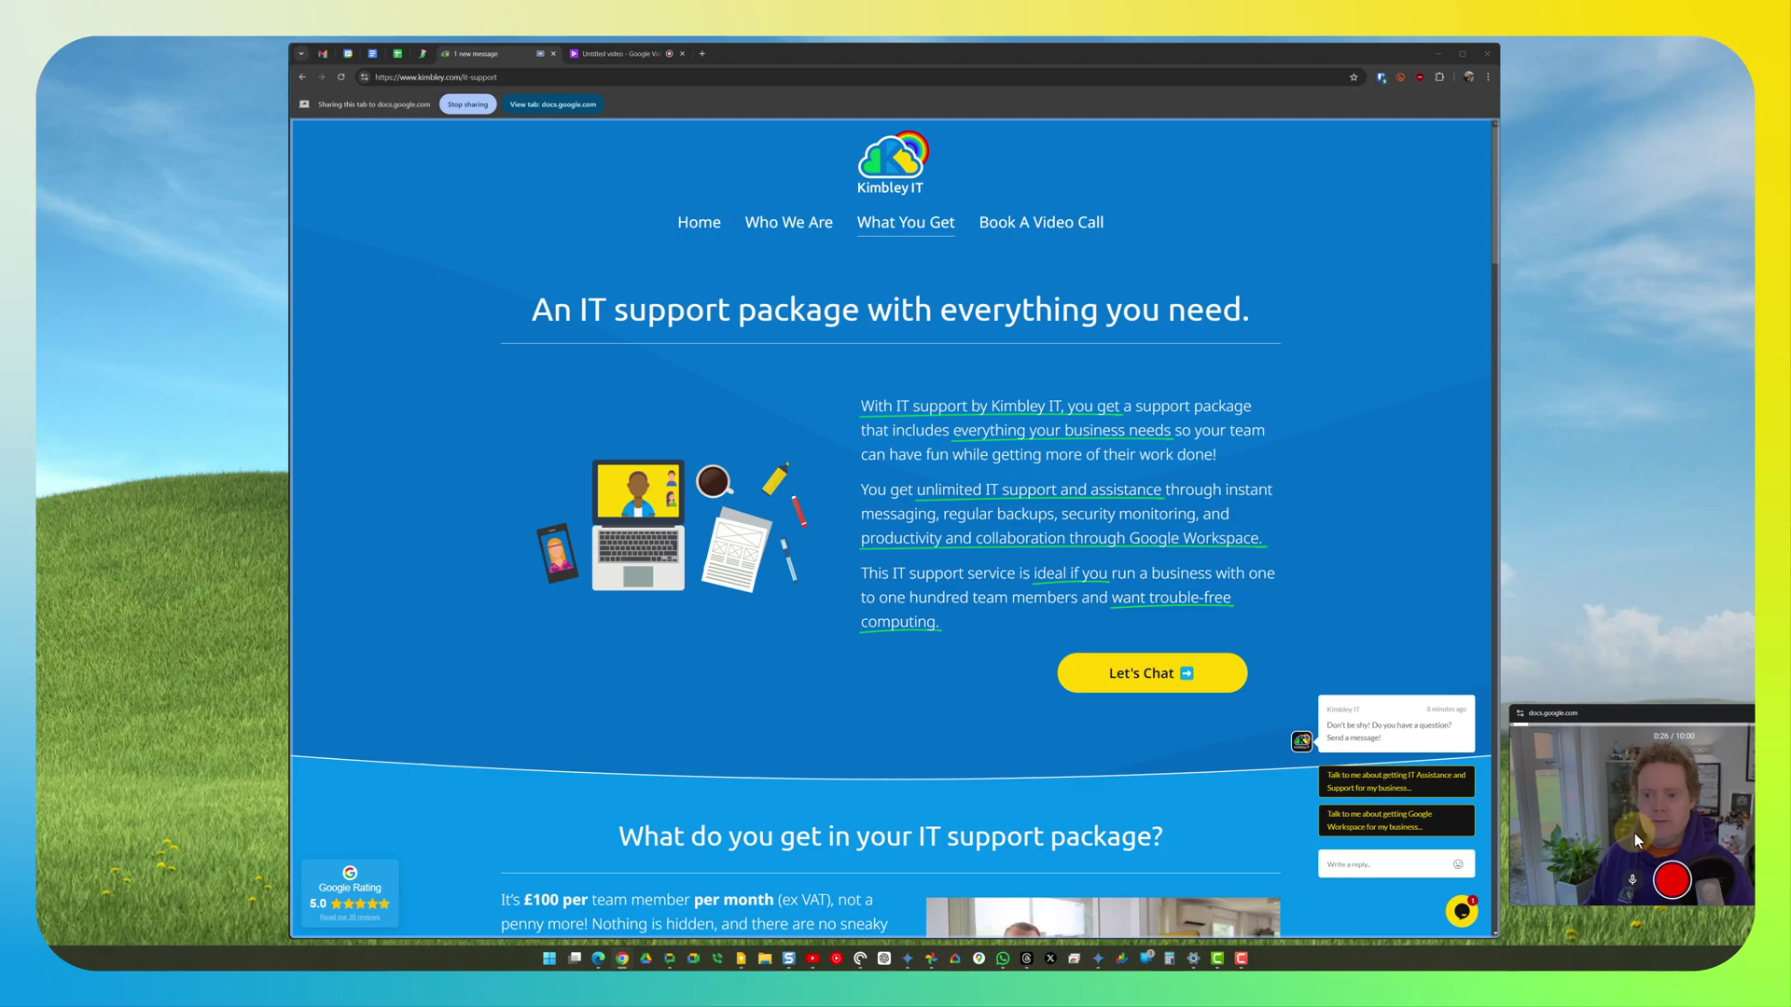
# Insert the 26.5-second Kimbley IT recording into the Untitled video's timeline.
pyautogui.click(589, 54)
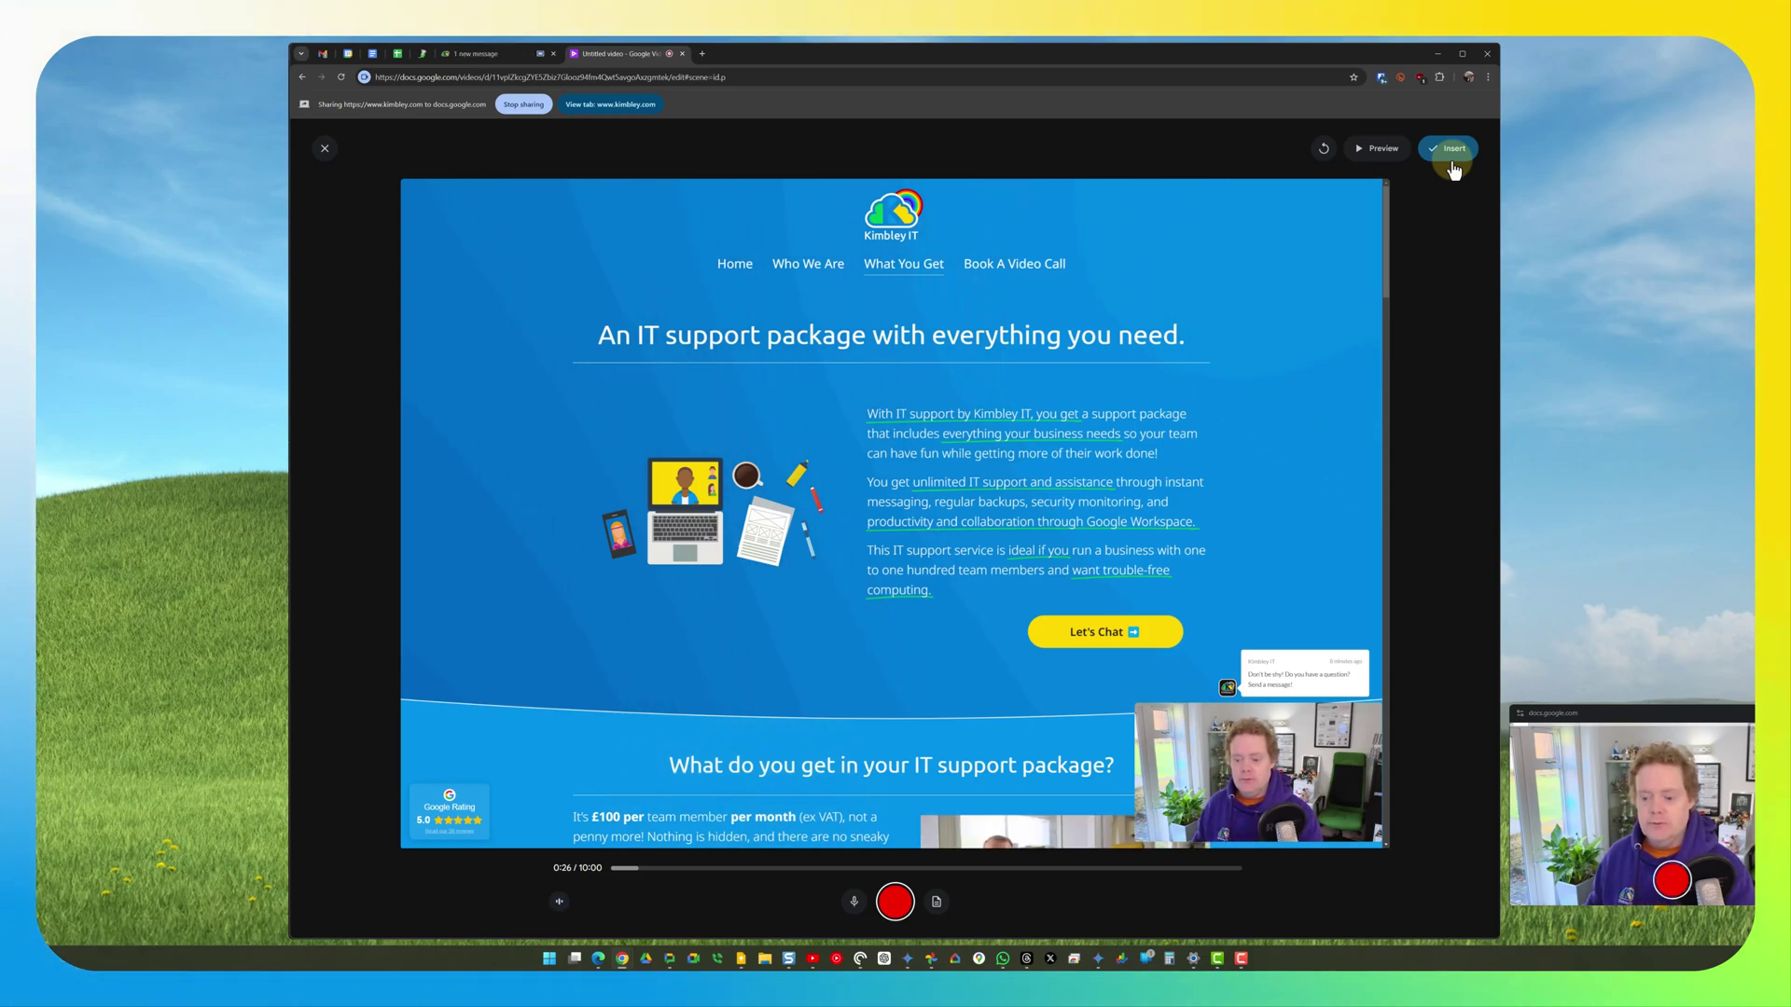
pyautogui.click(1451, 149)
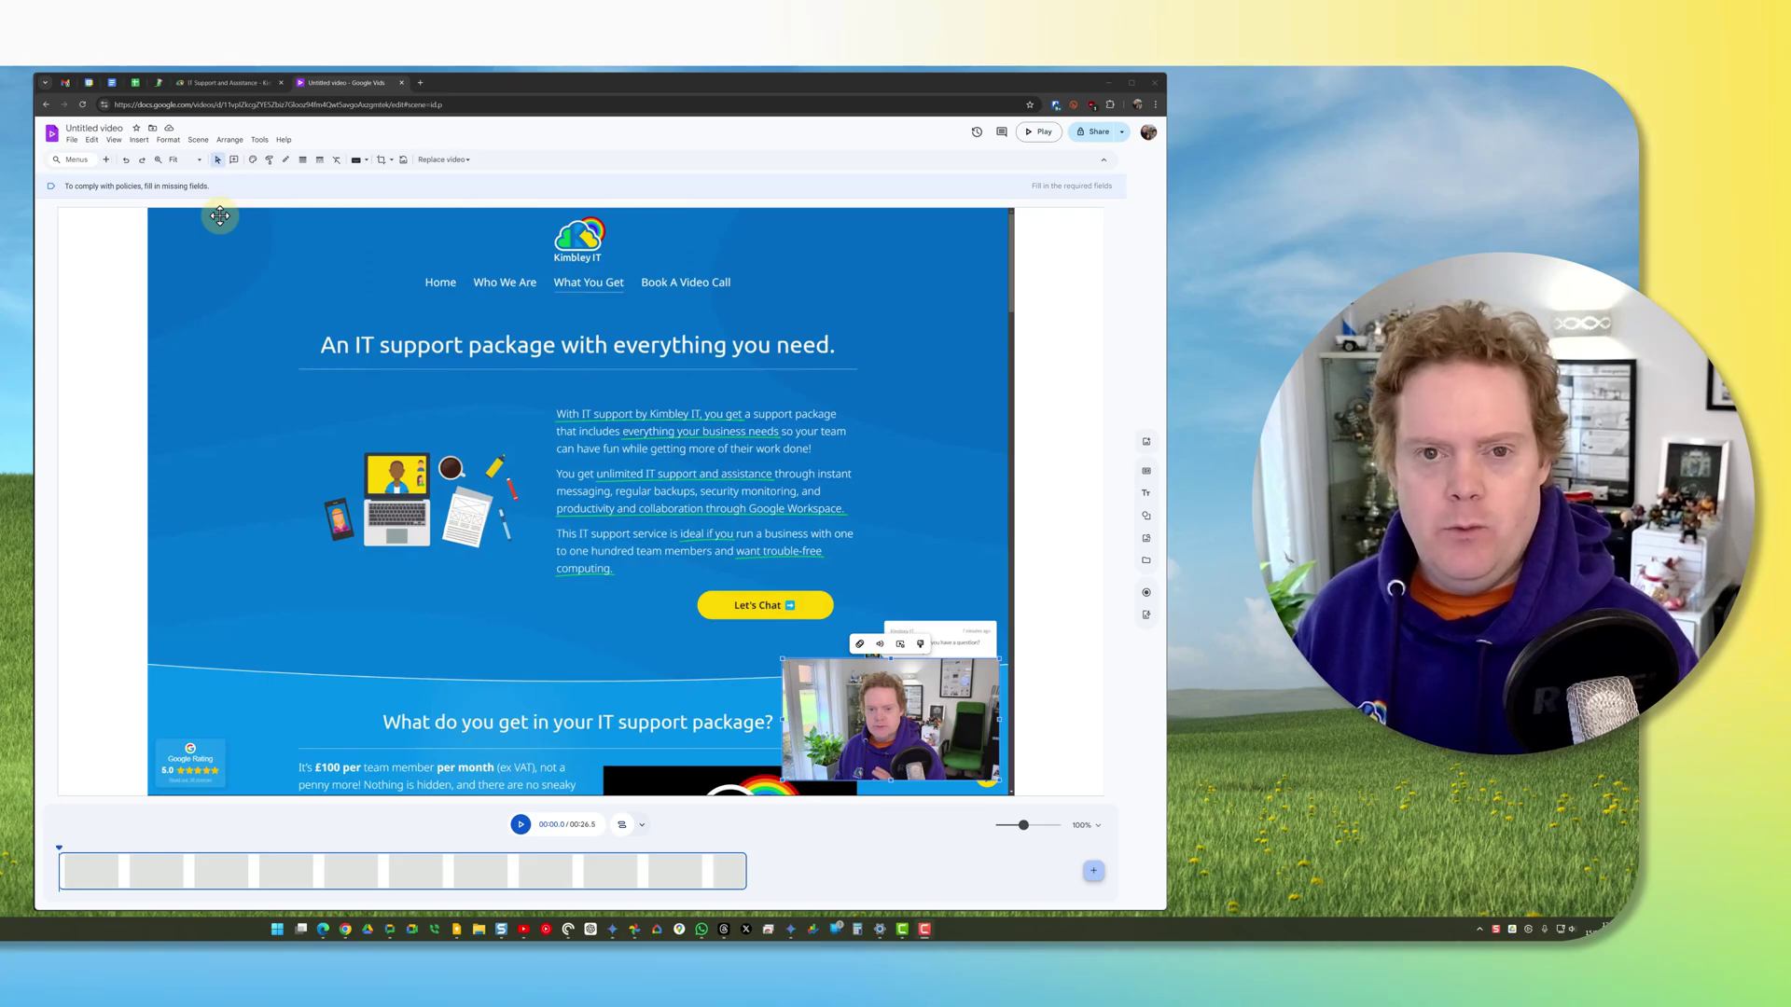
pyautogui.click(220, 216)
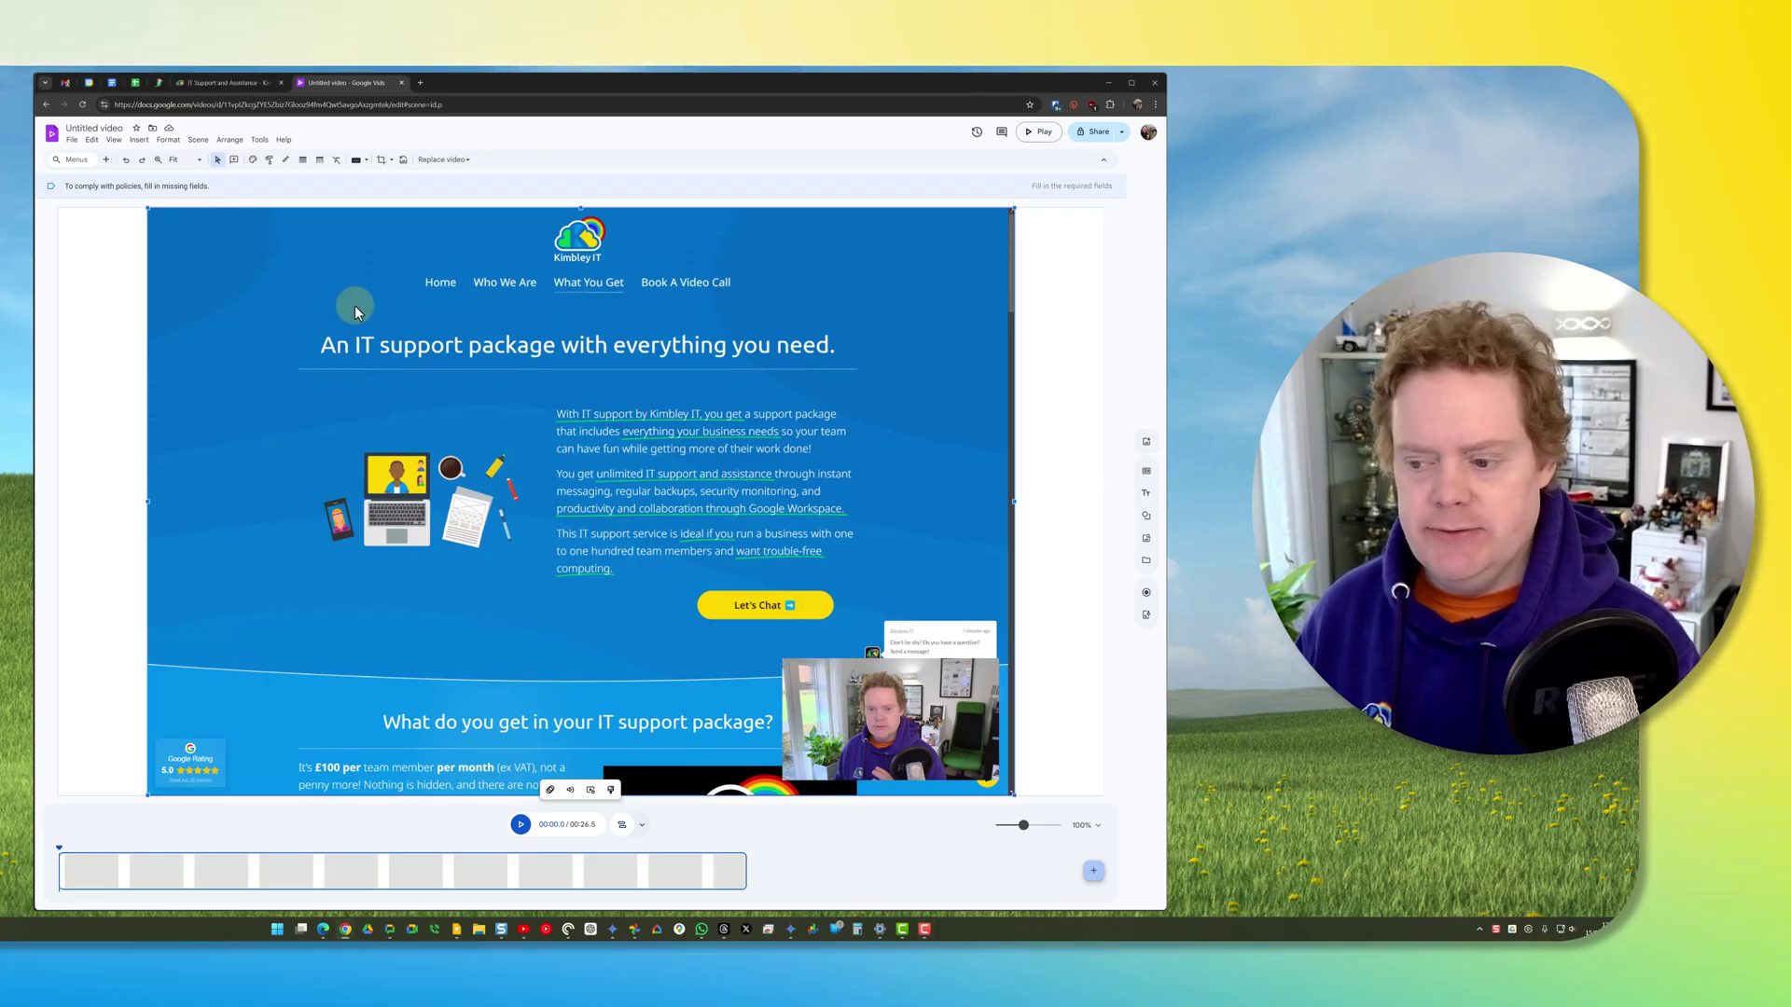
pyautogui.click(823, 698)
# Undo the webcam inset's move so it returns to the bottom-right spot over the page recording.
pyautogui.moveTo(824, 698); pyautogui.dragTo(837, 463)
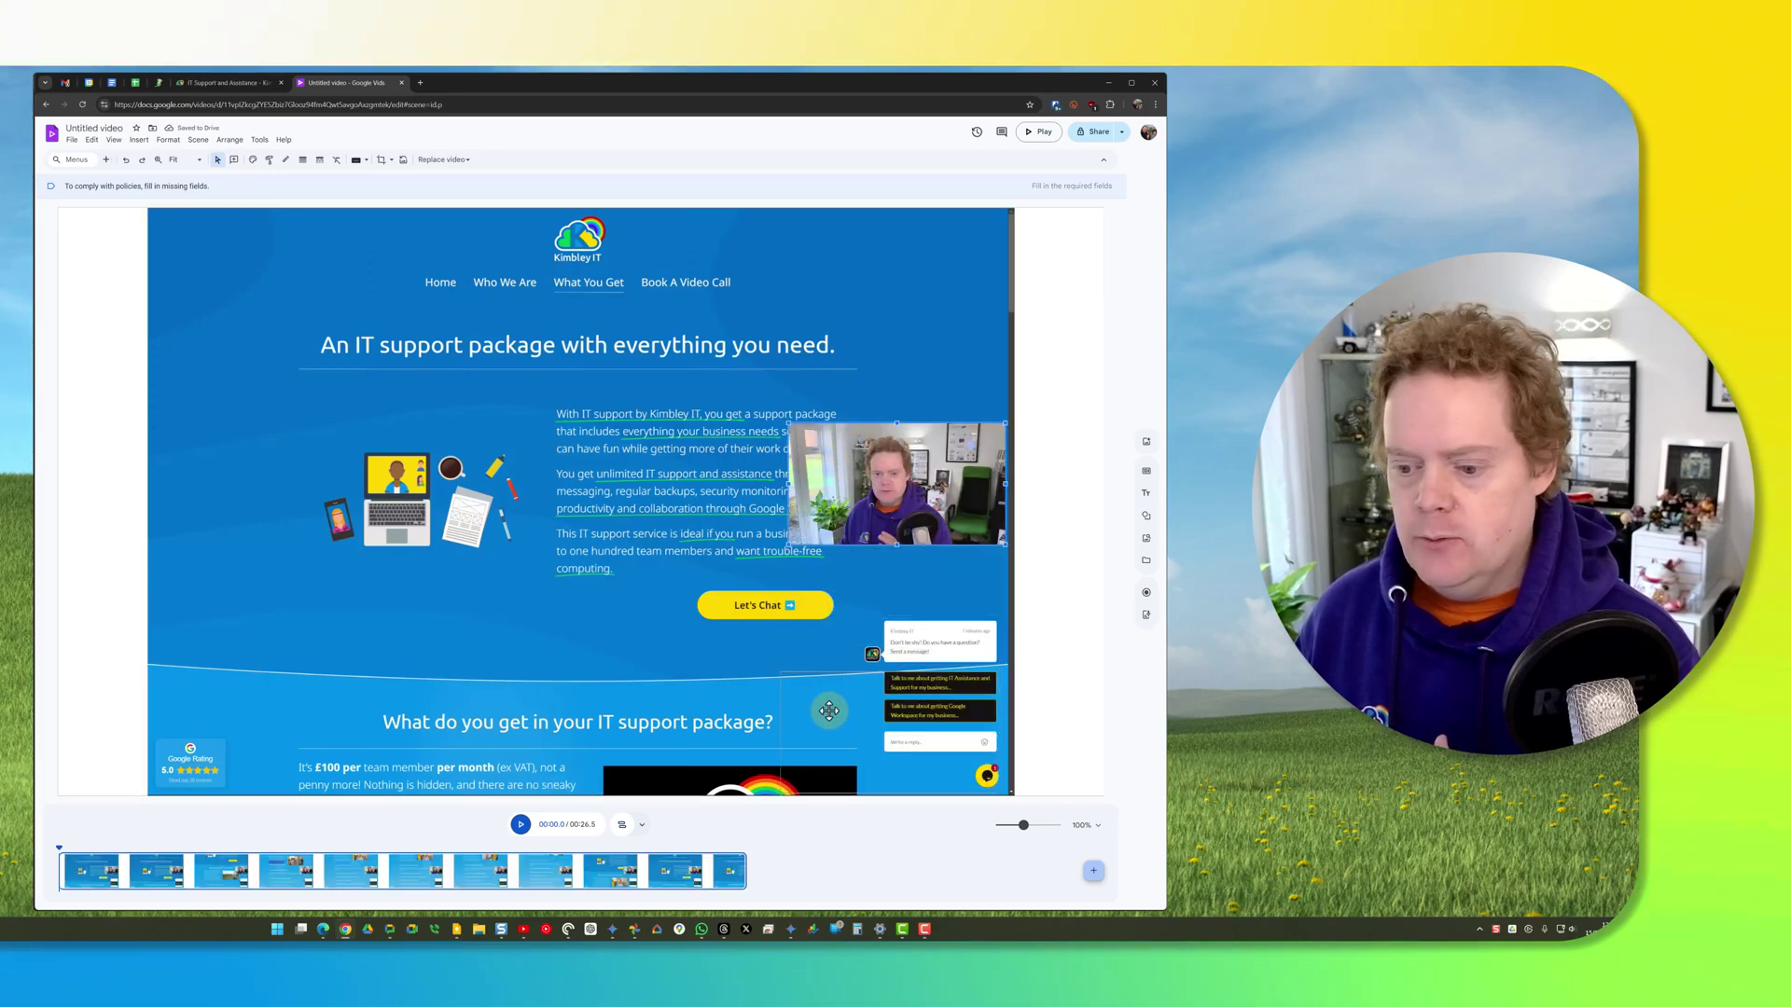
pyautogui.hotkey('ctrl', 'z')
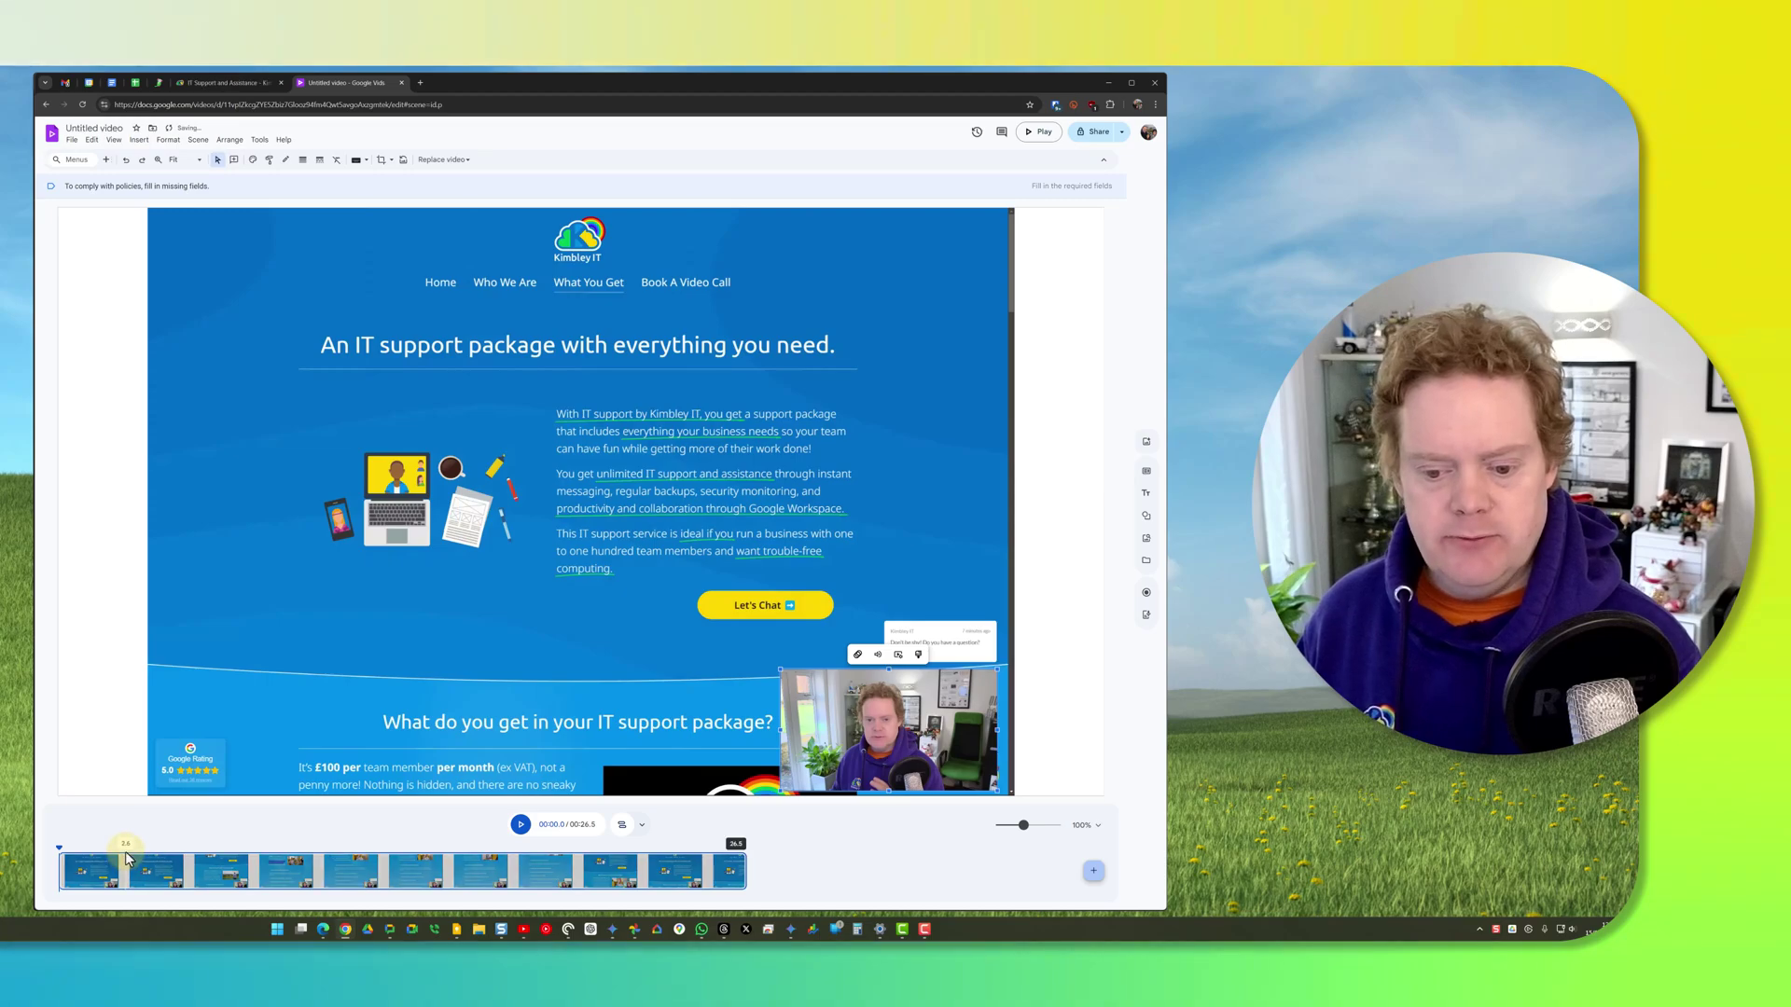
pyautogui.moveTo(60, 849); pyautogui.dragTo(259, 859)
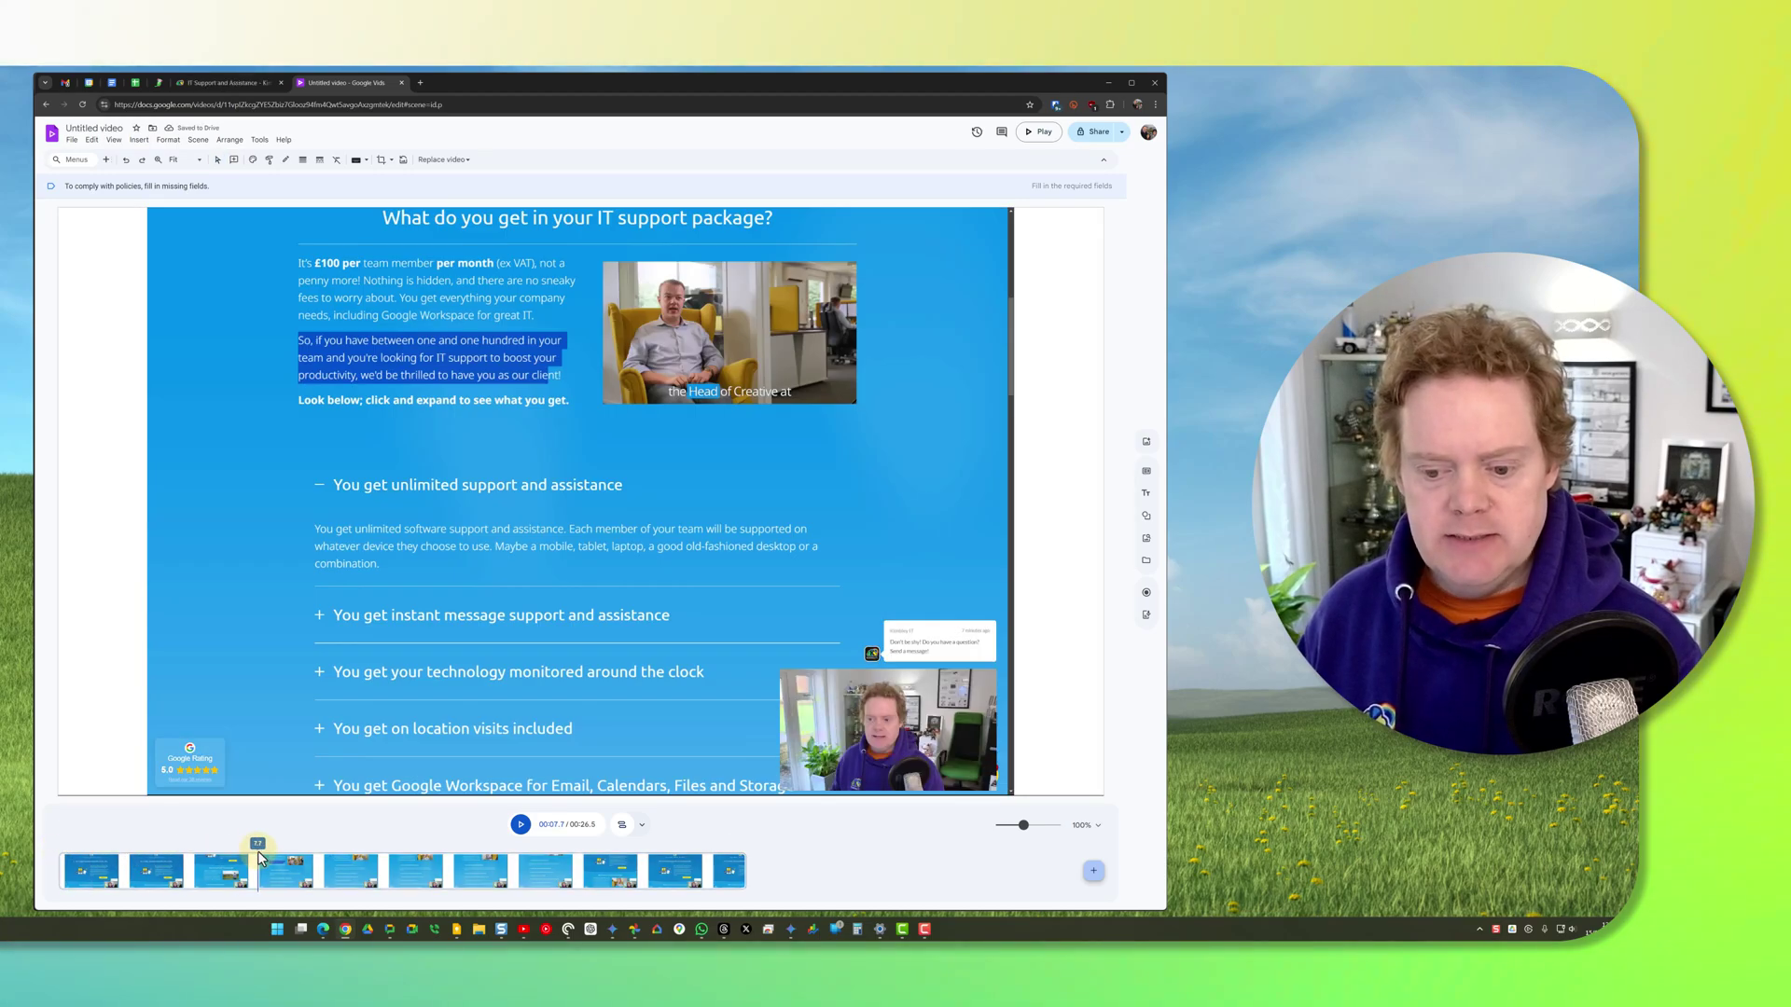
pyautogui.rightClick(254, 865)
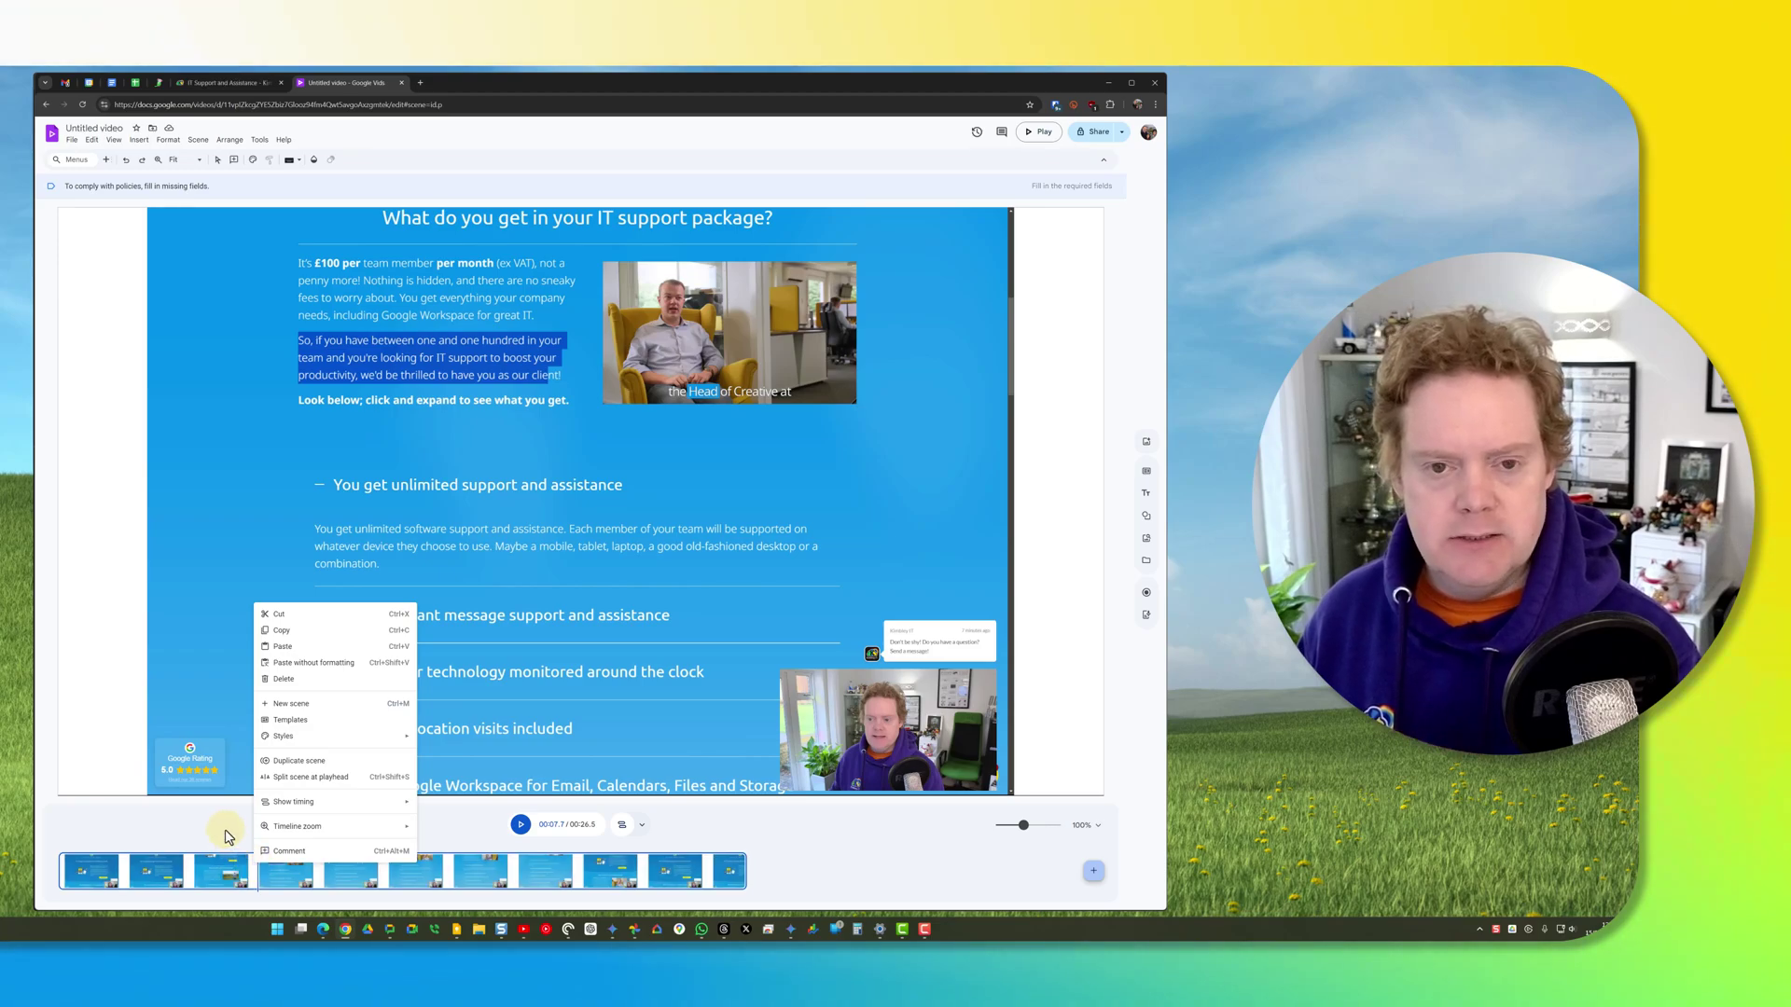
pyautogui.press('Escape')
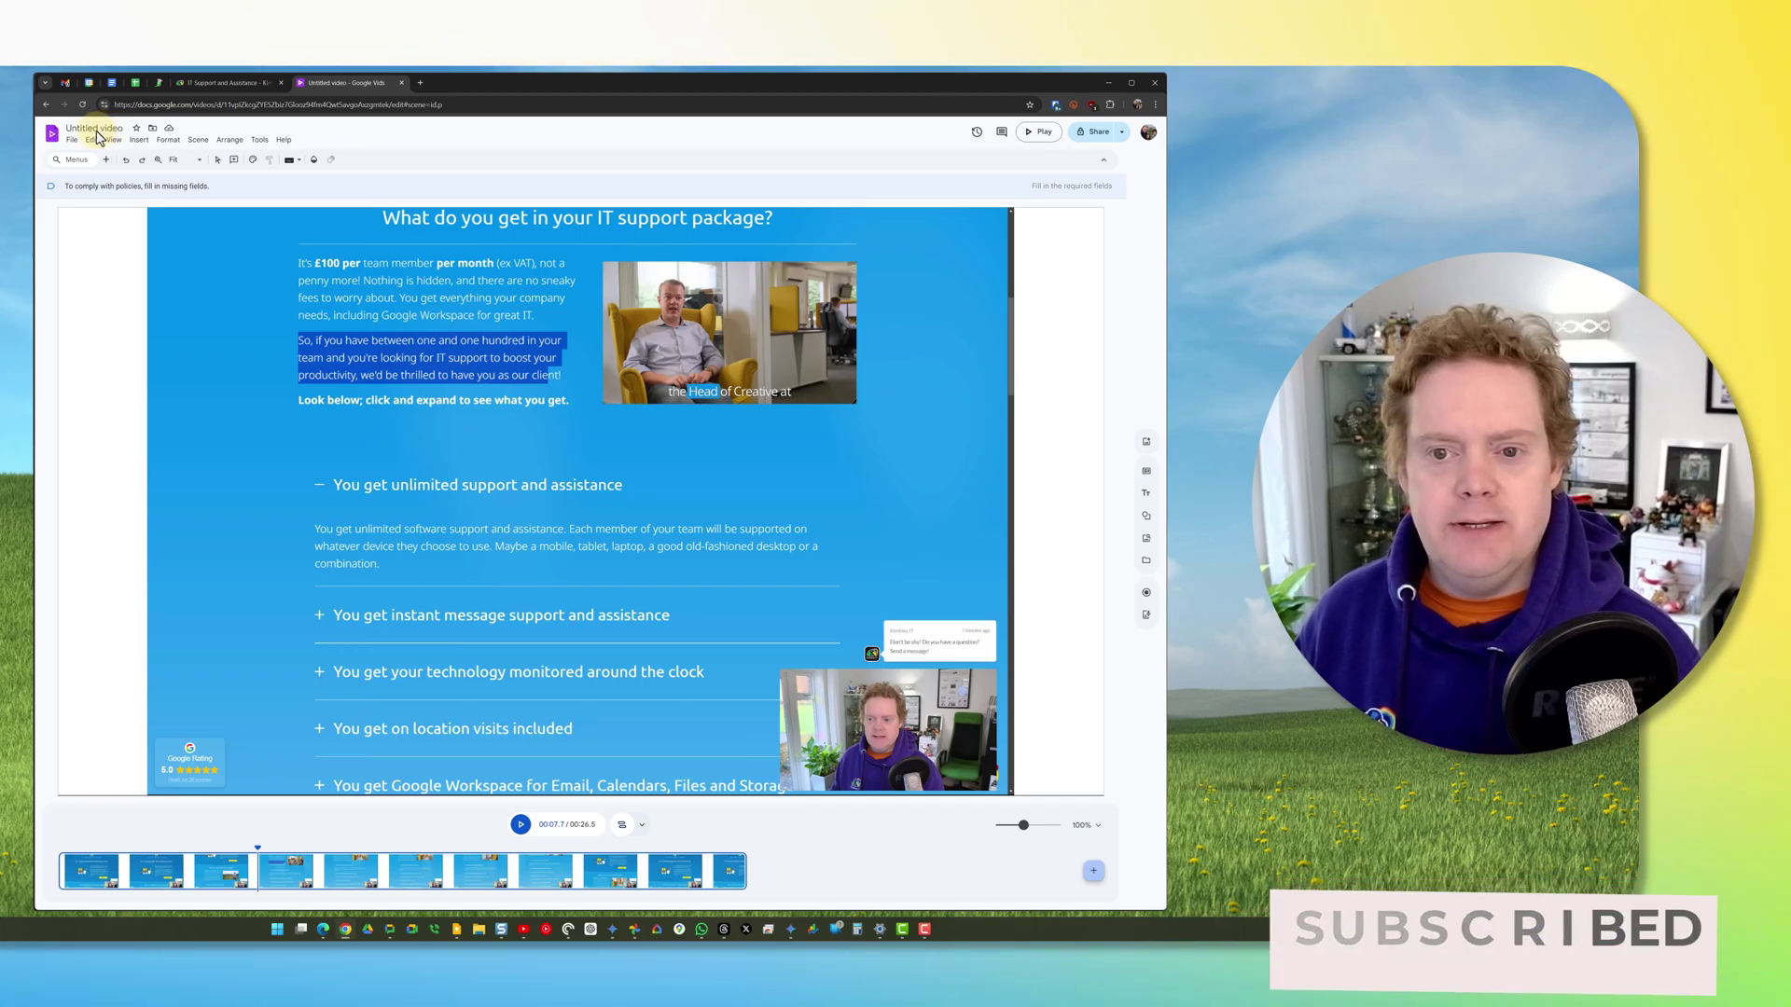
# Rename the project from 'Untitled video' to 'Test 3'.
pyautogui.click(100, 130)
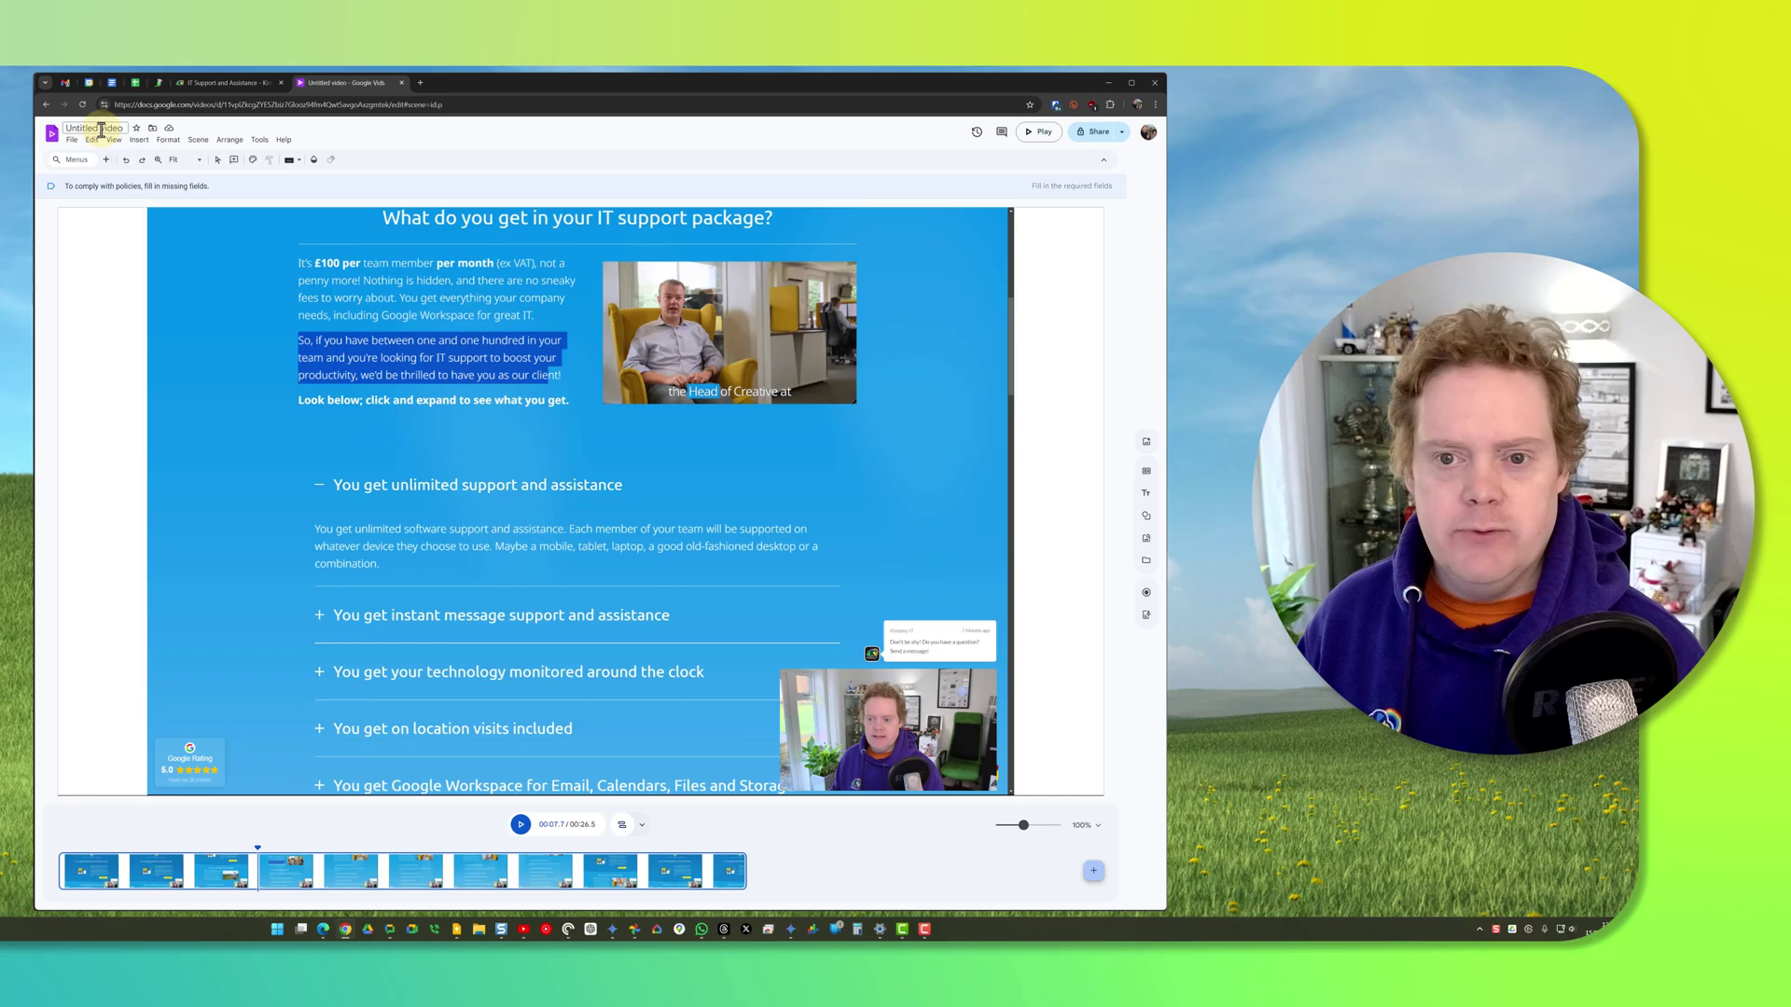
pyautogui.write('T')
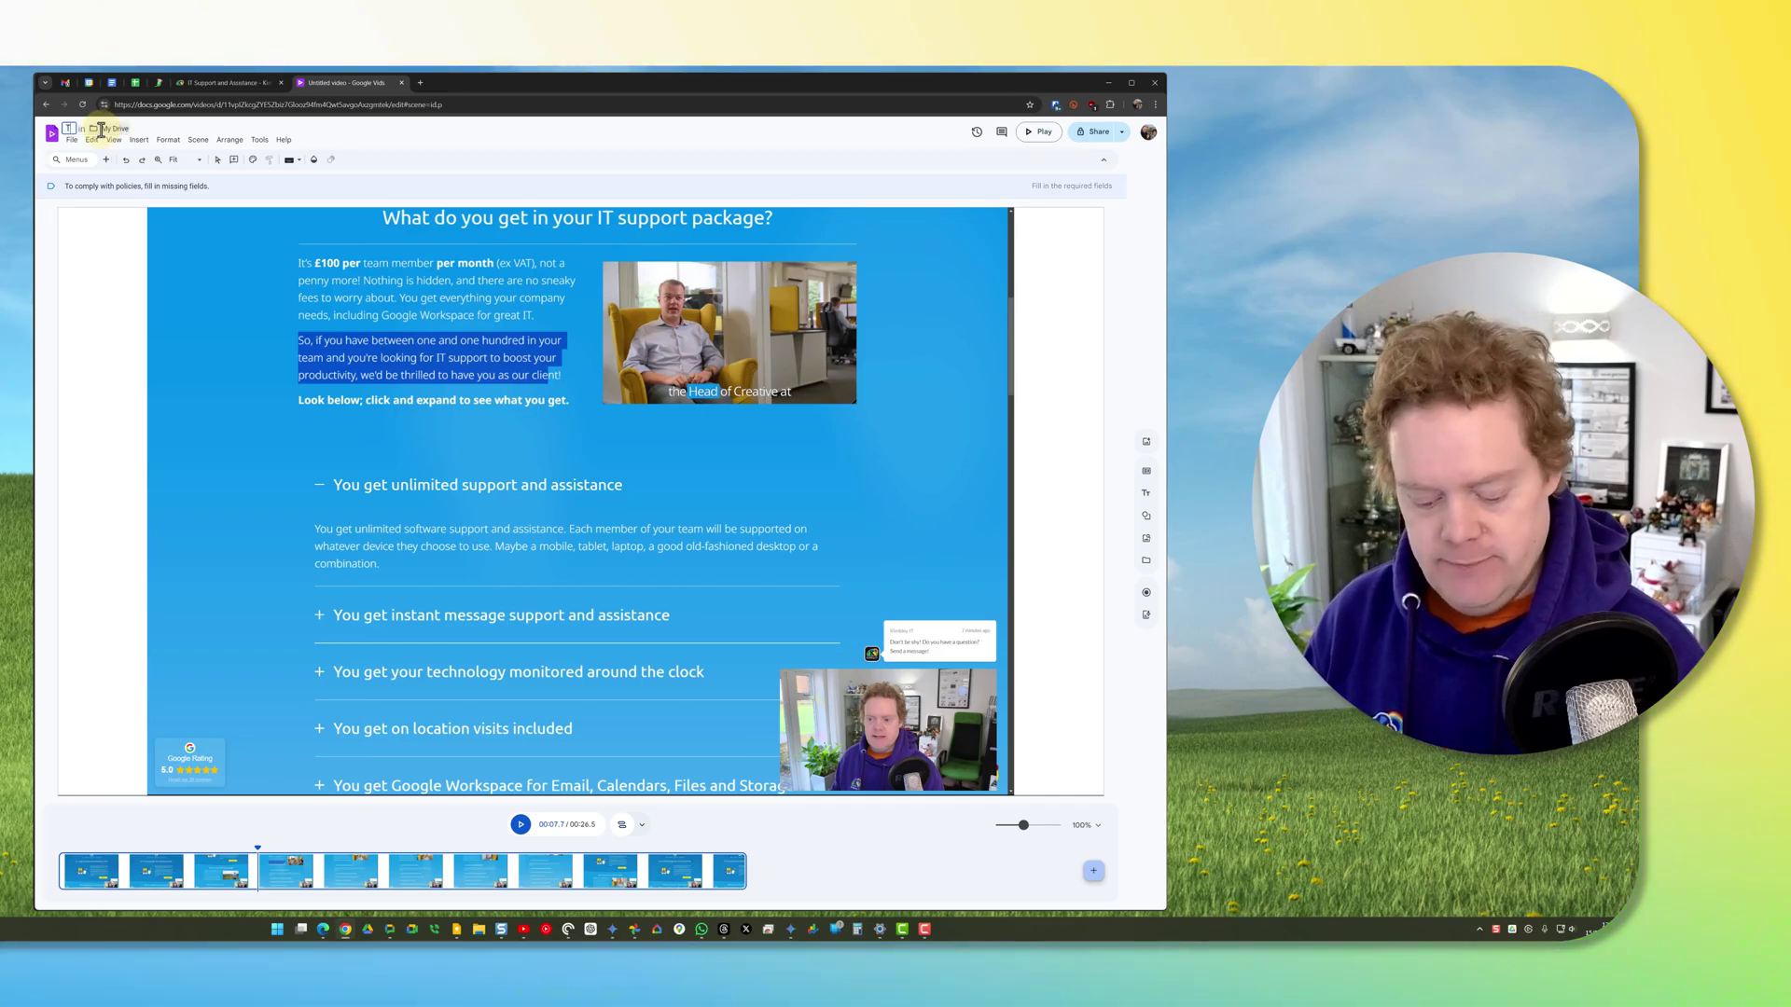
pyautogui.write('est 3')
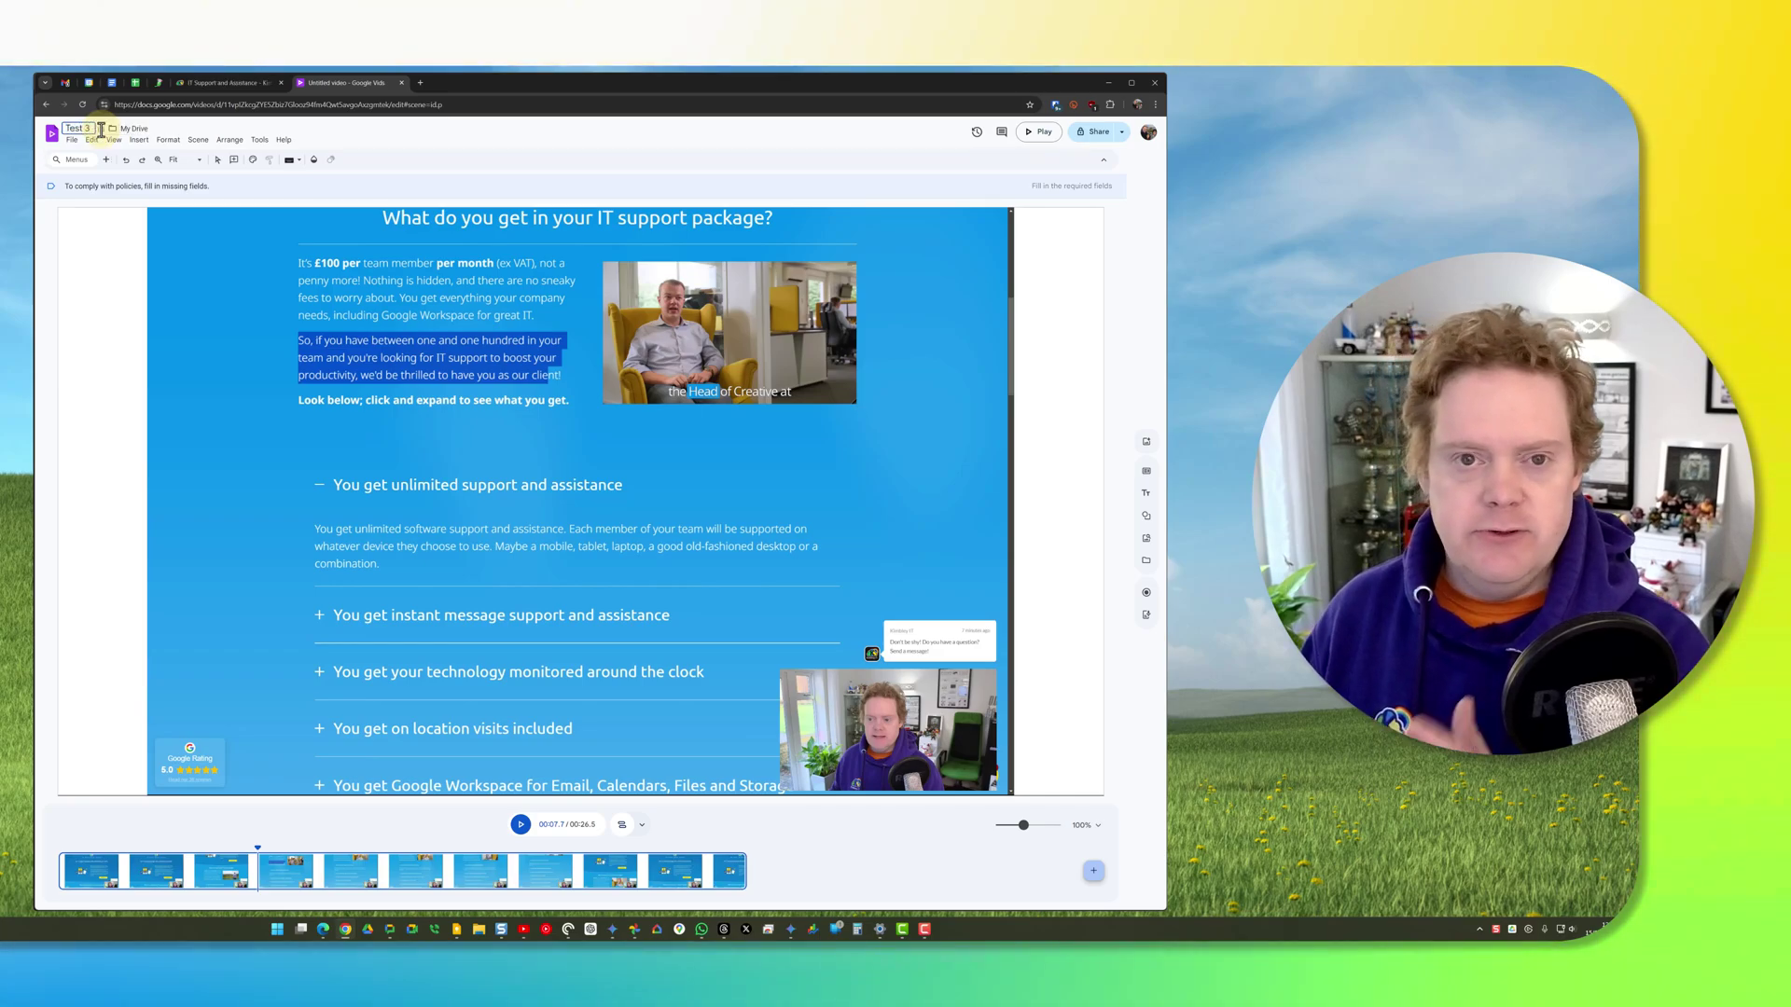
pyautogui.press('Return')
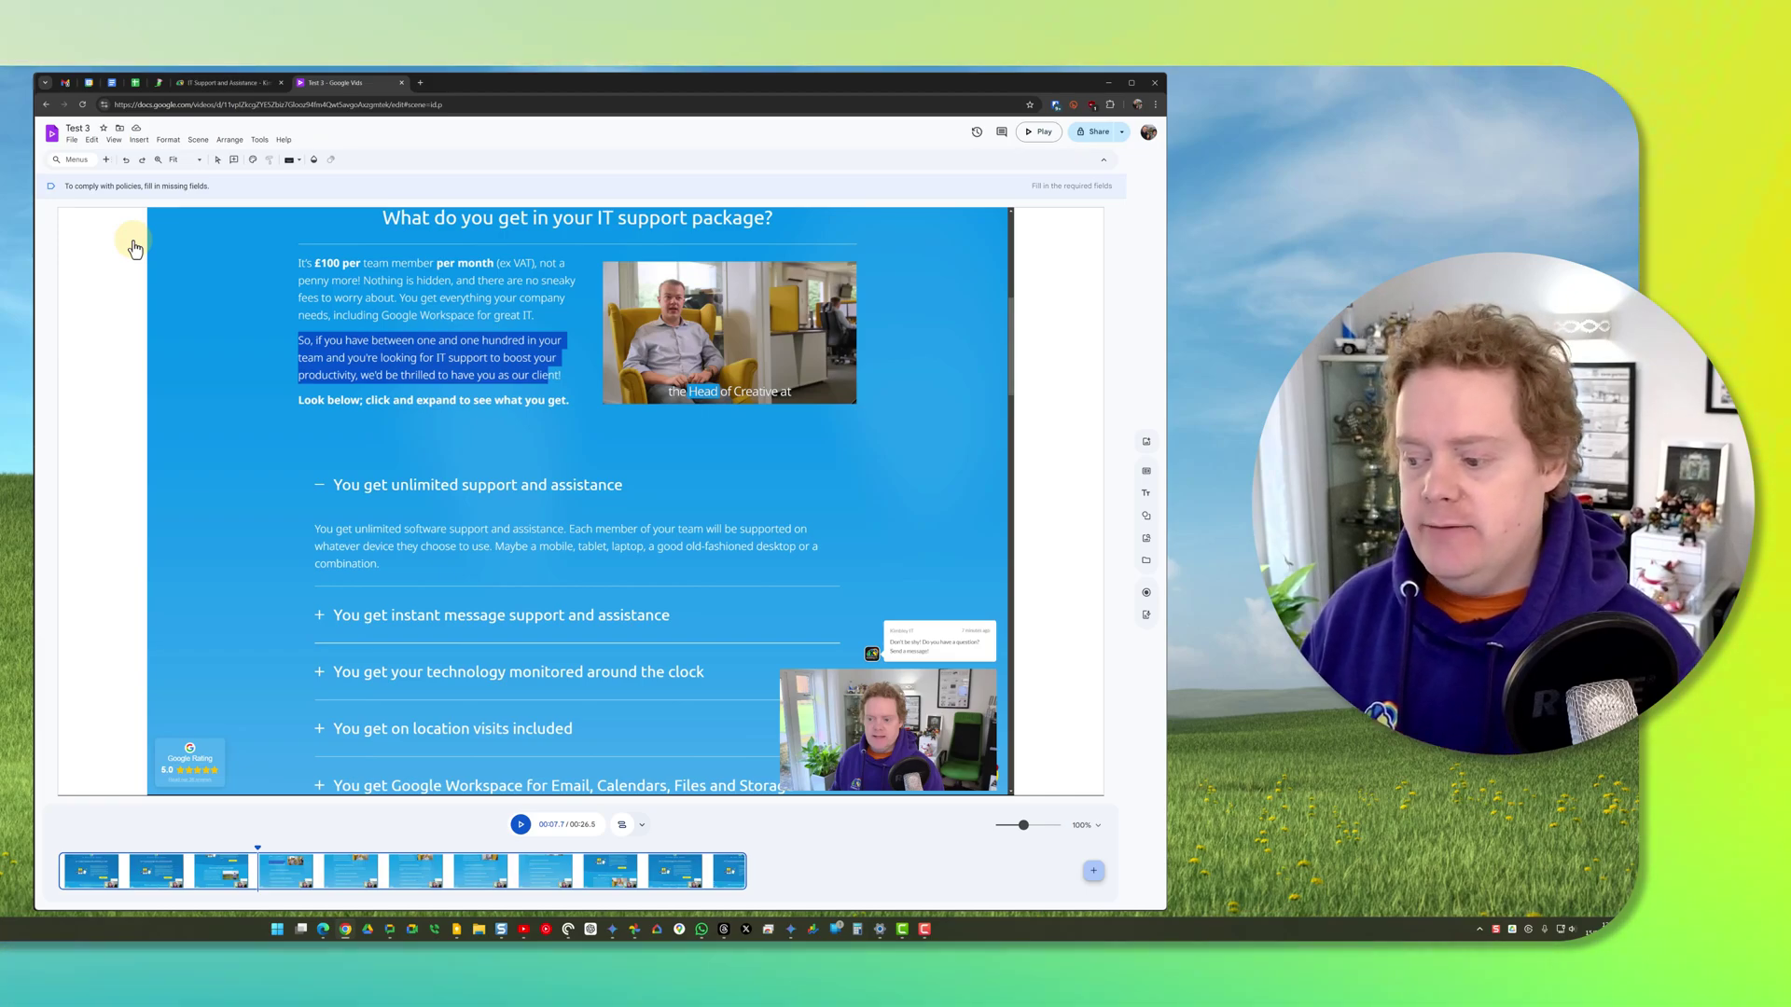
# Change Test 3's general access from Restricted to Anyone with the link as viewer.
pyautogui.click(1082, 136)
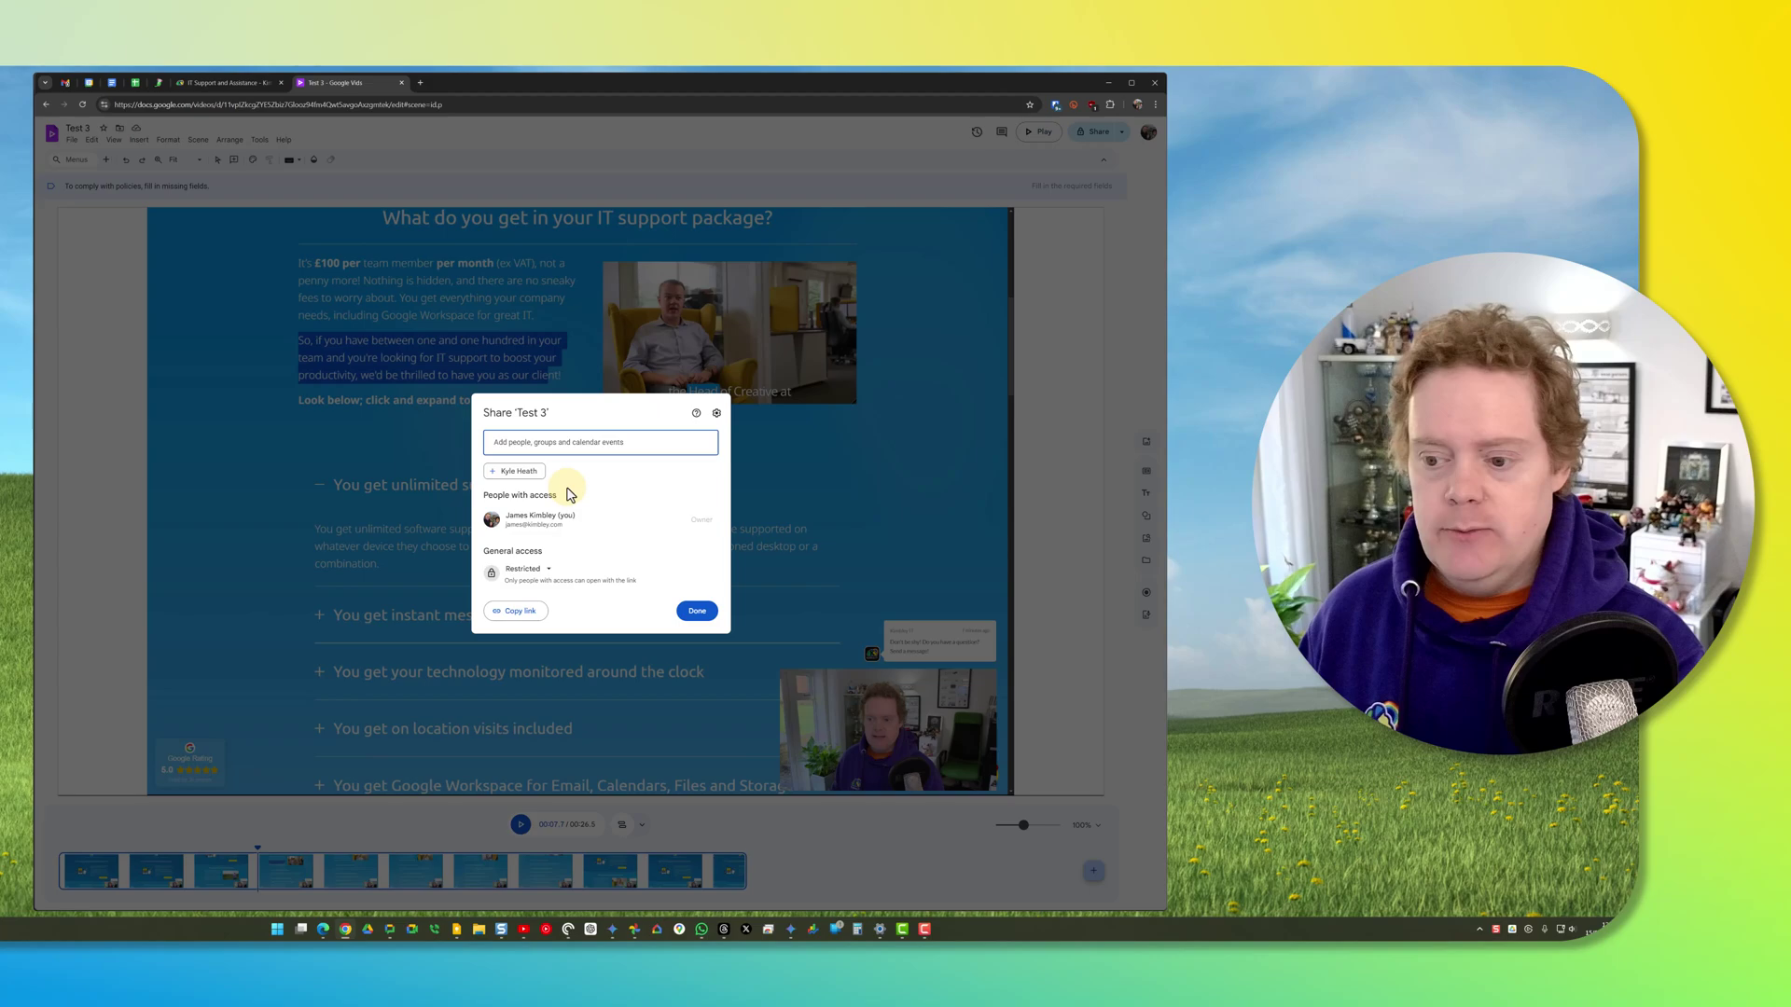
pyautogui.click(536, 575)
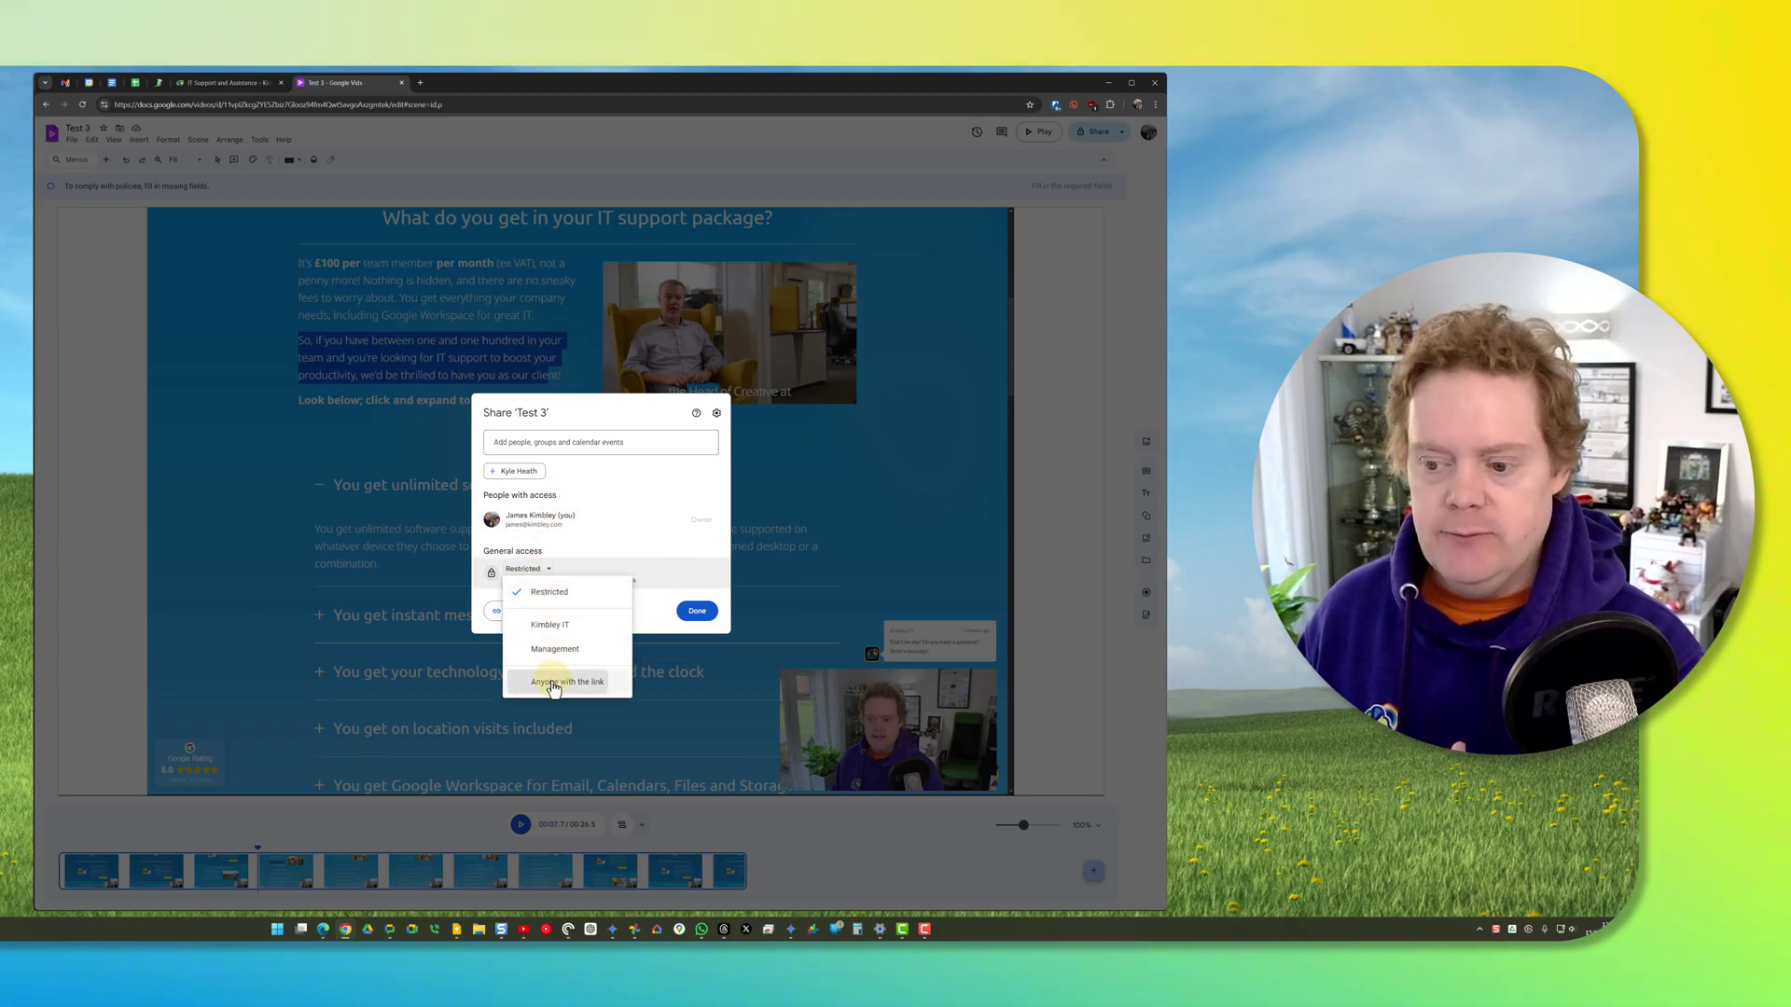
pyautogui.click(550, 679)
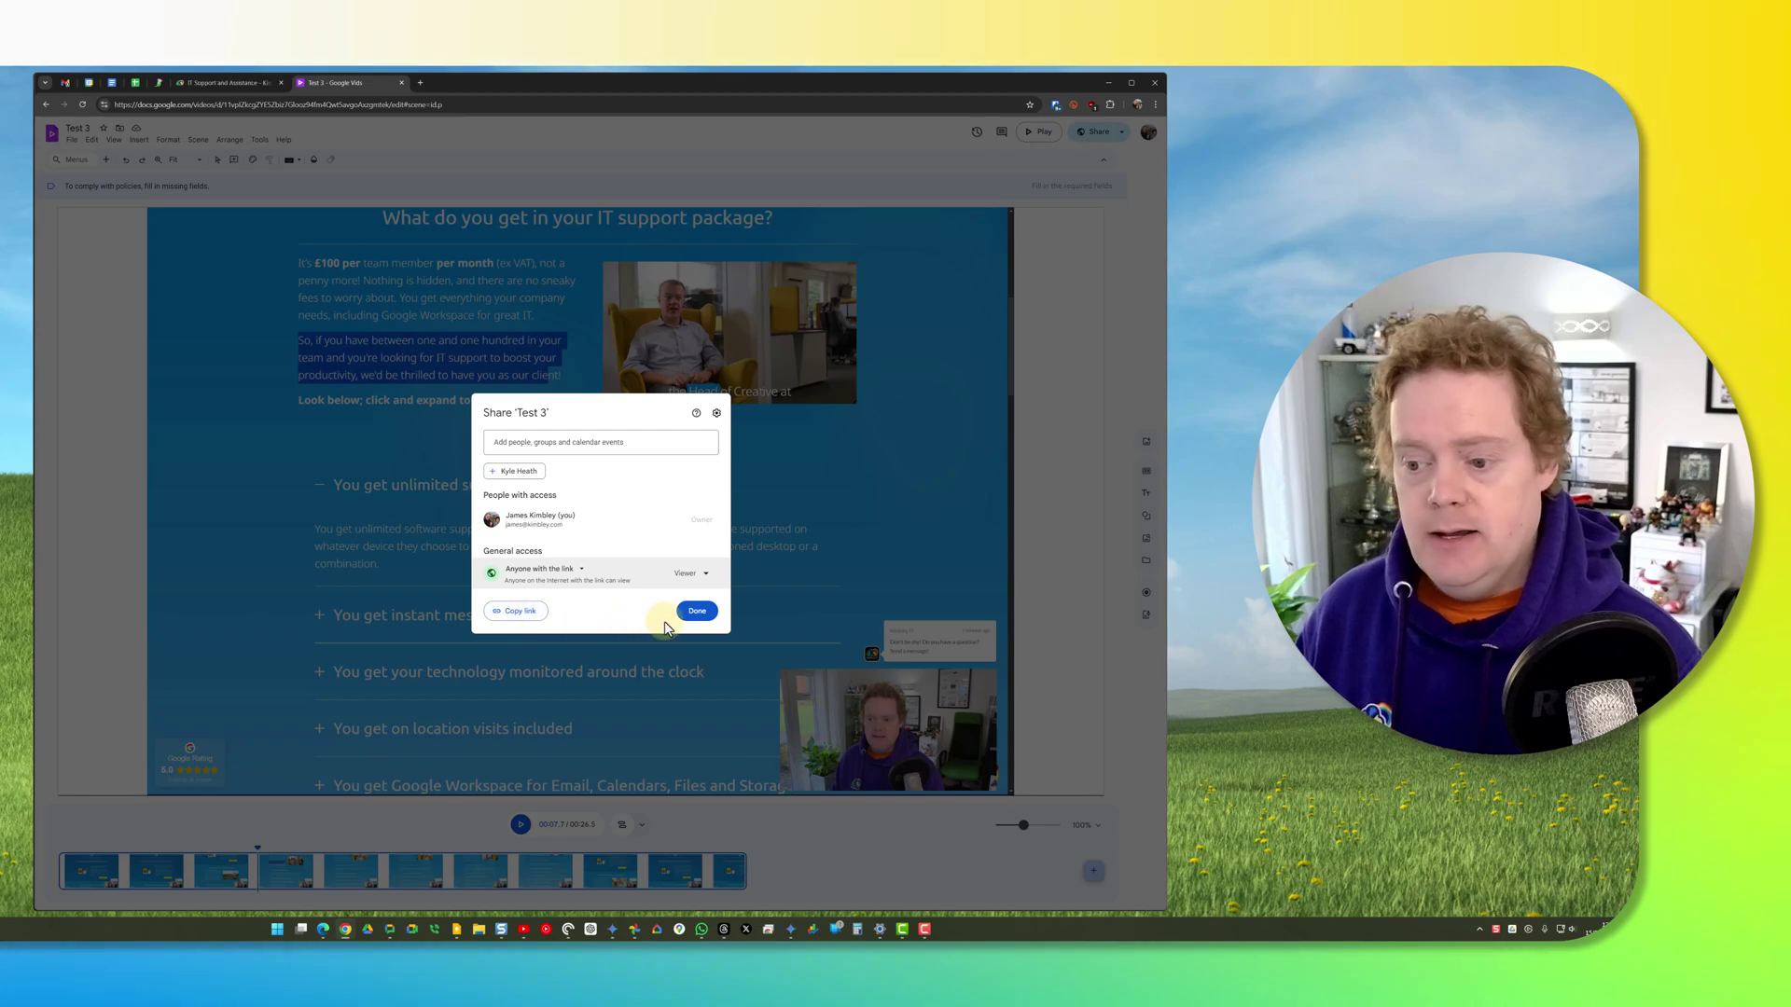
pyautogui.click(695, 612)
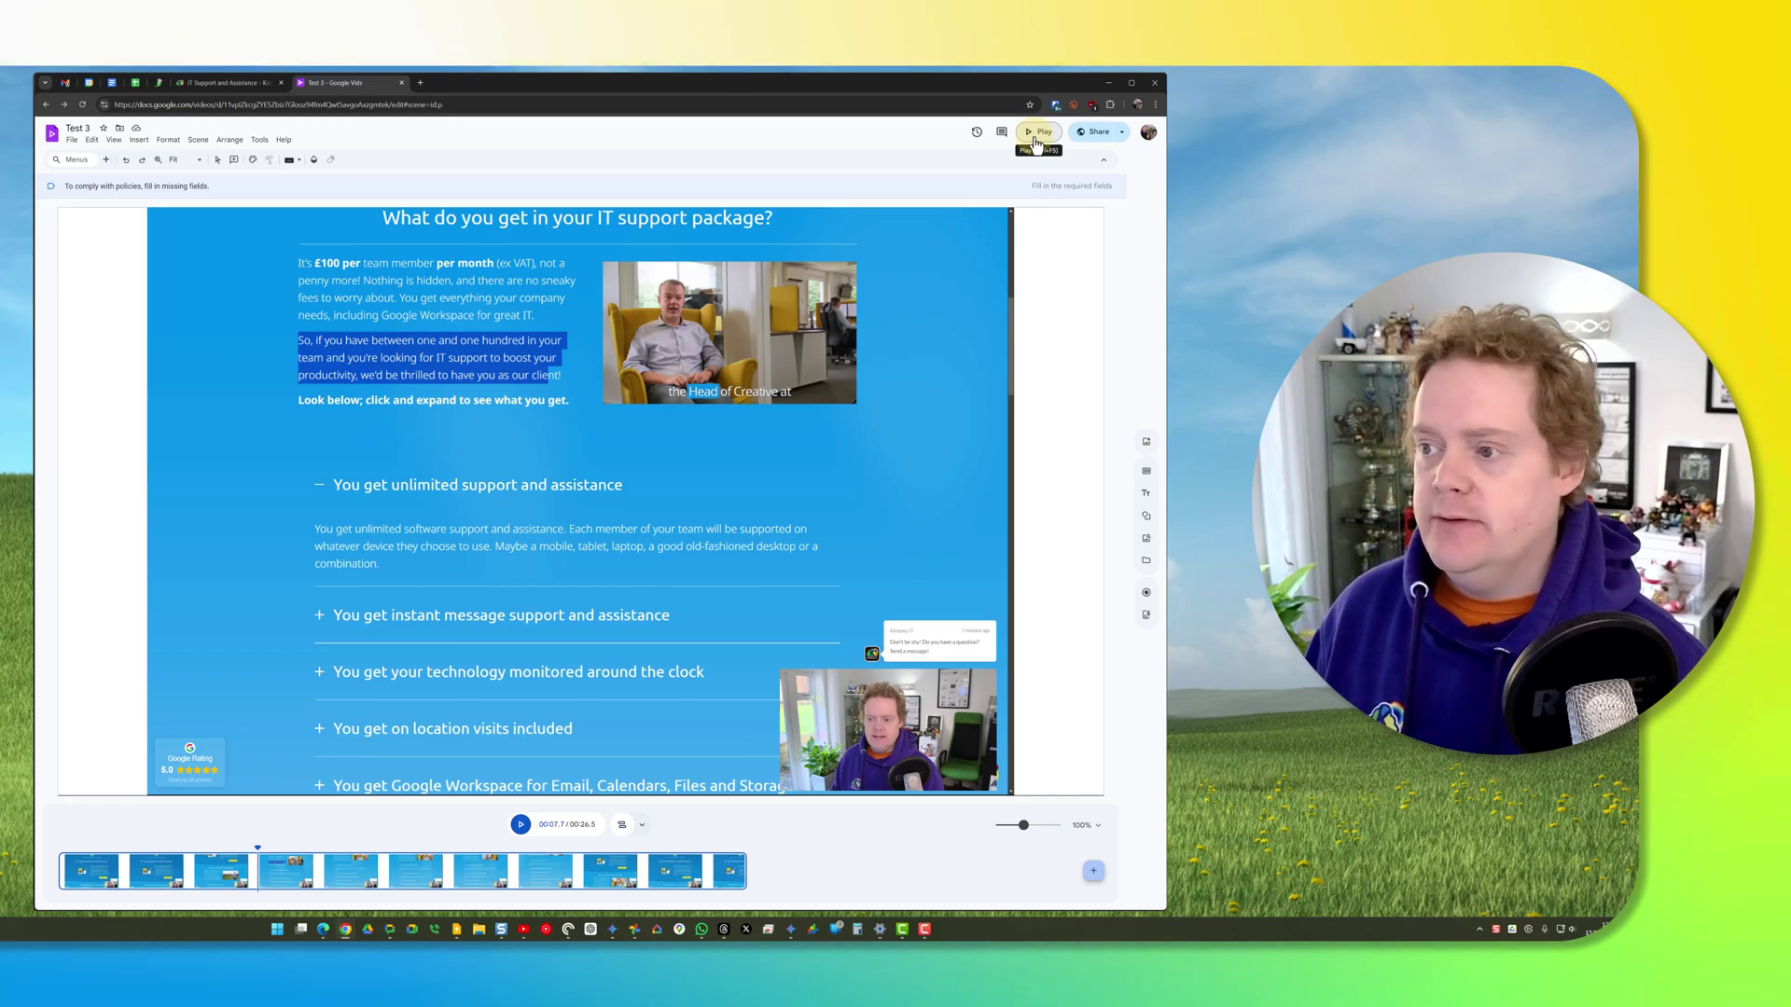
# Play the Test 3 preview muted, briefly switching it to full screen and back.
pyautogui.click(1038, 134)
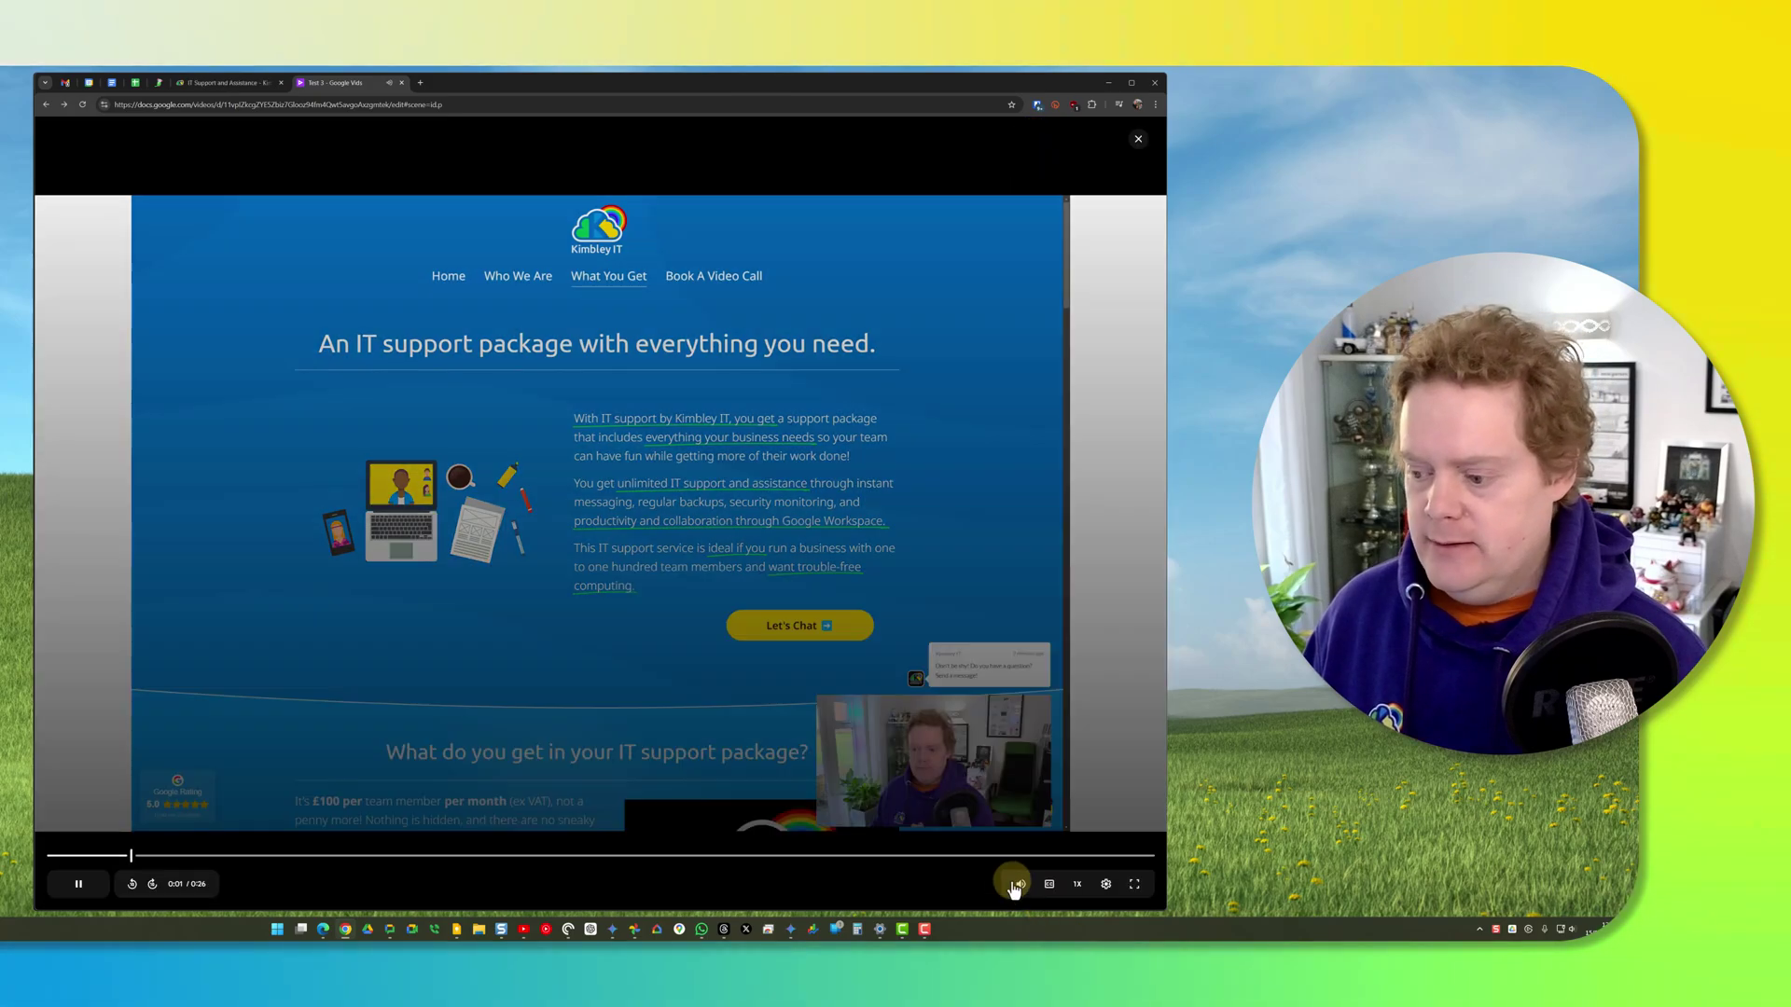
pyautogui.click(1015, 886)
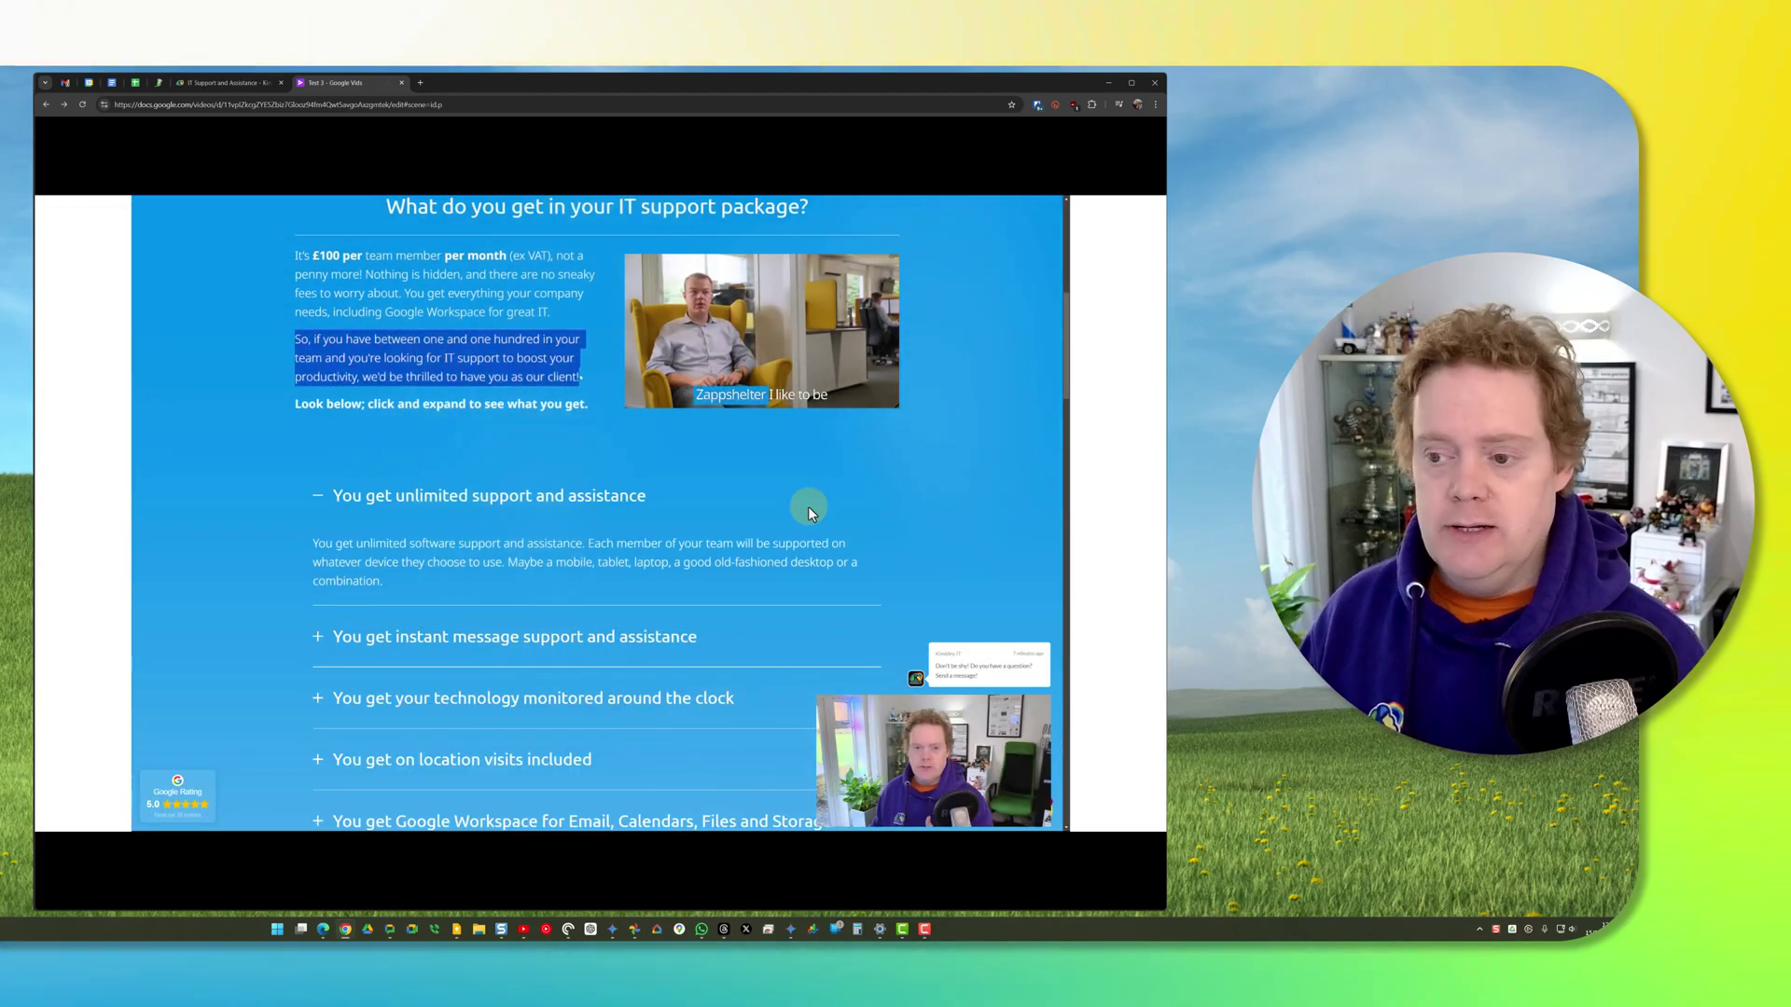
pyautogui.moveTo(735, 510)
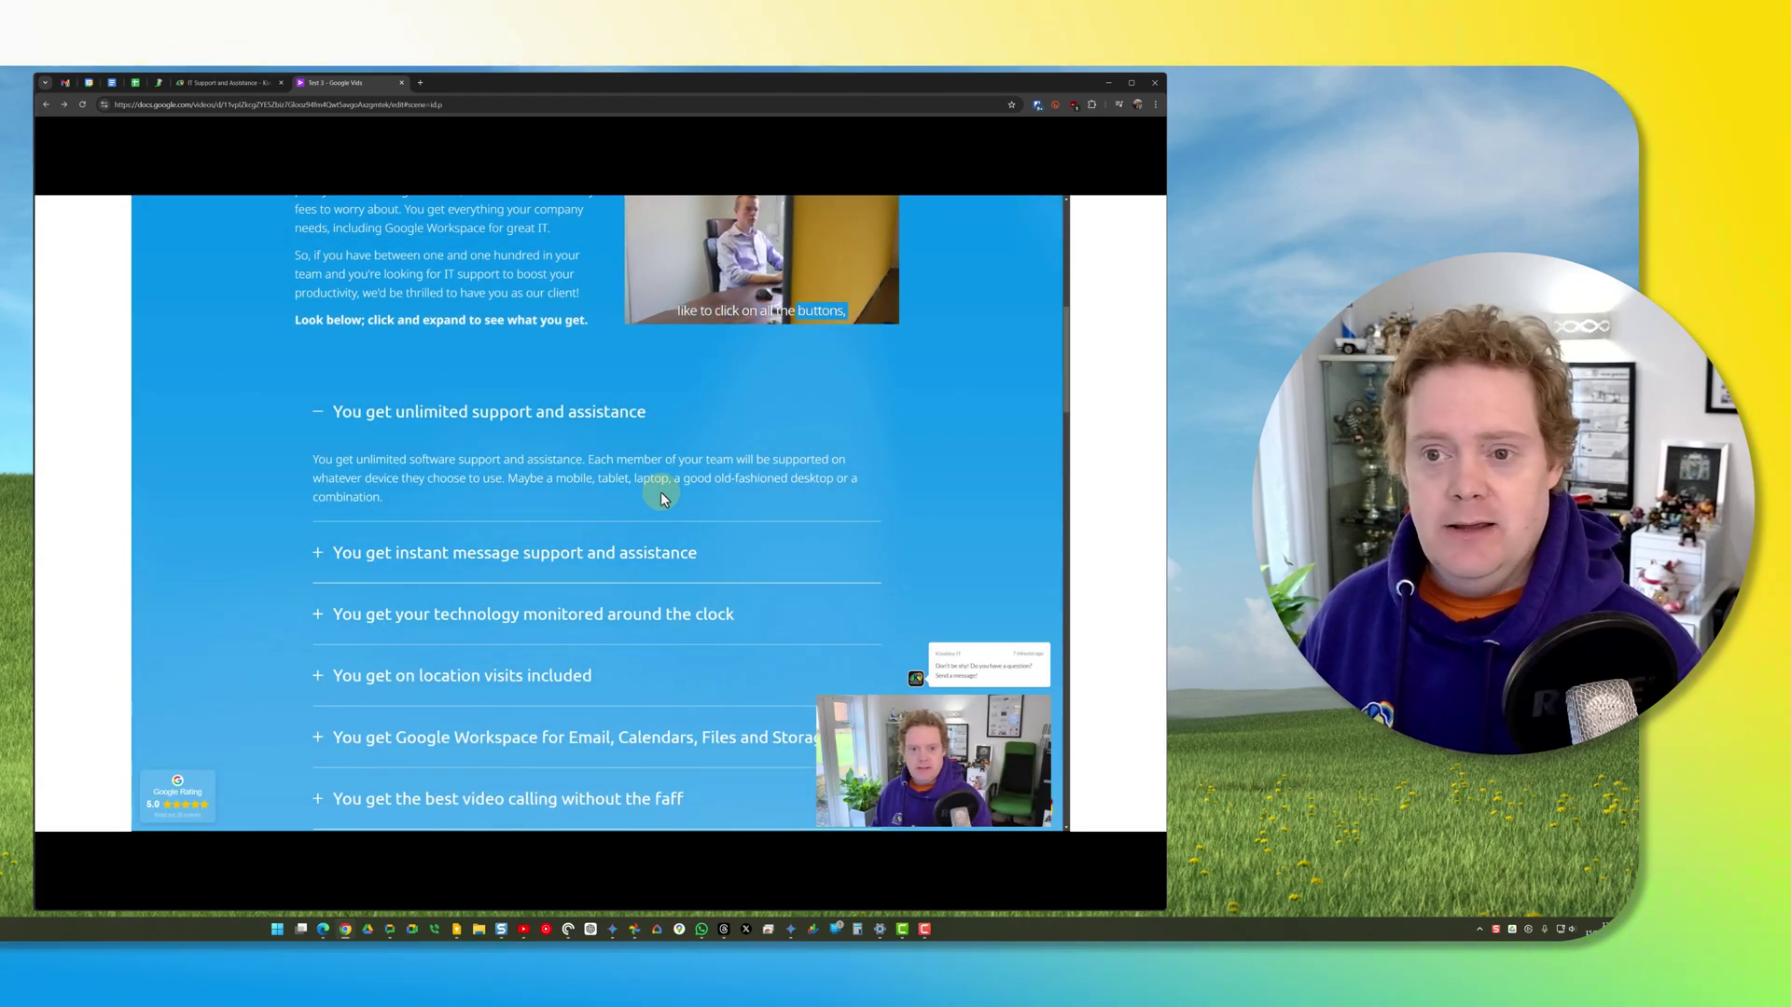
pyautogui.moveTo(584, 275)
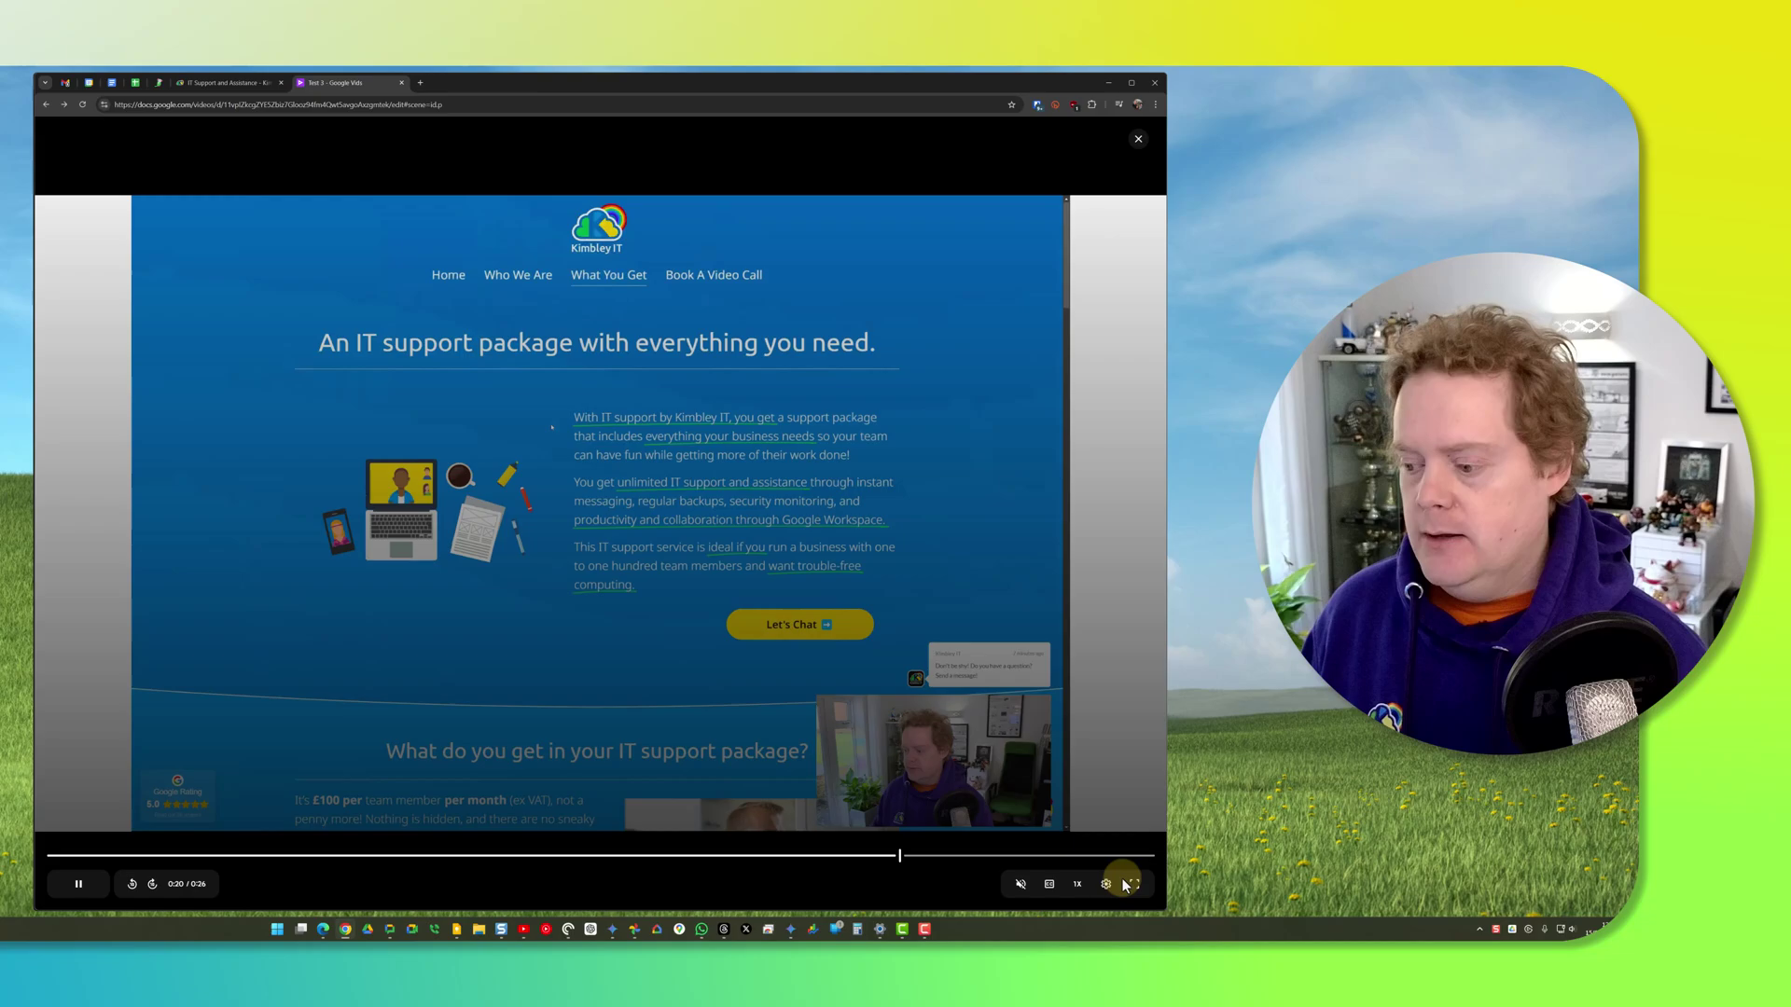
pyautogui.click(1134, 884)
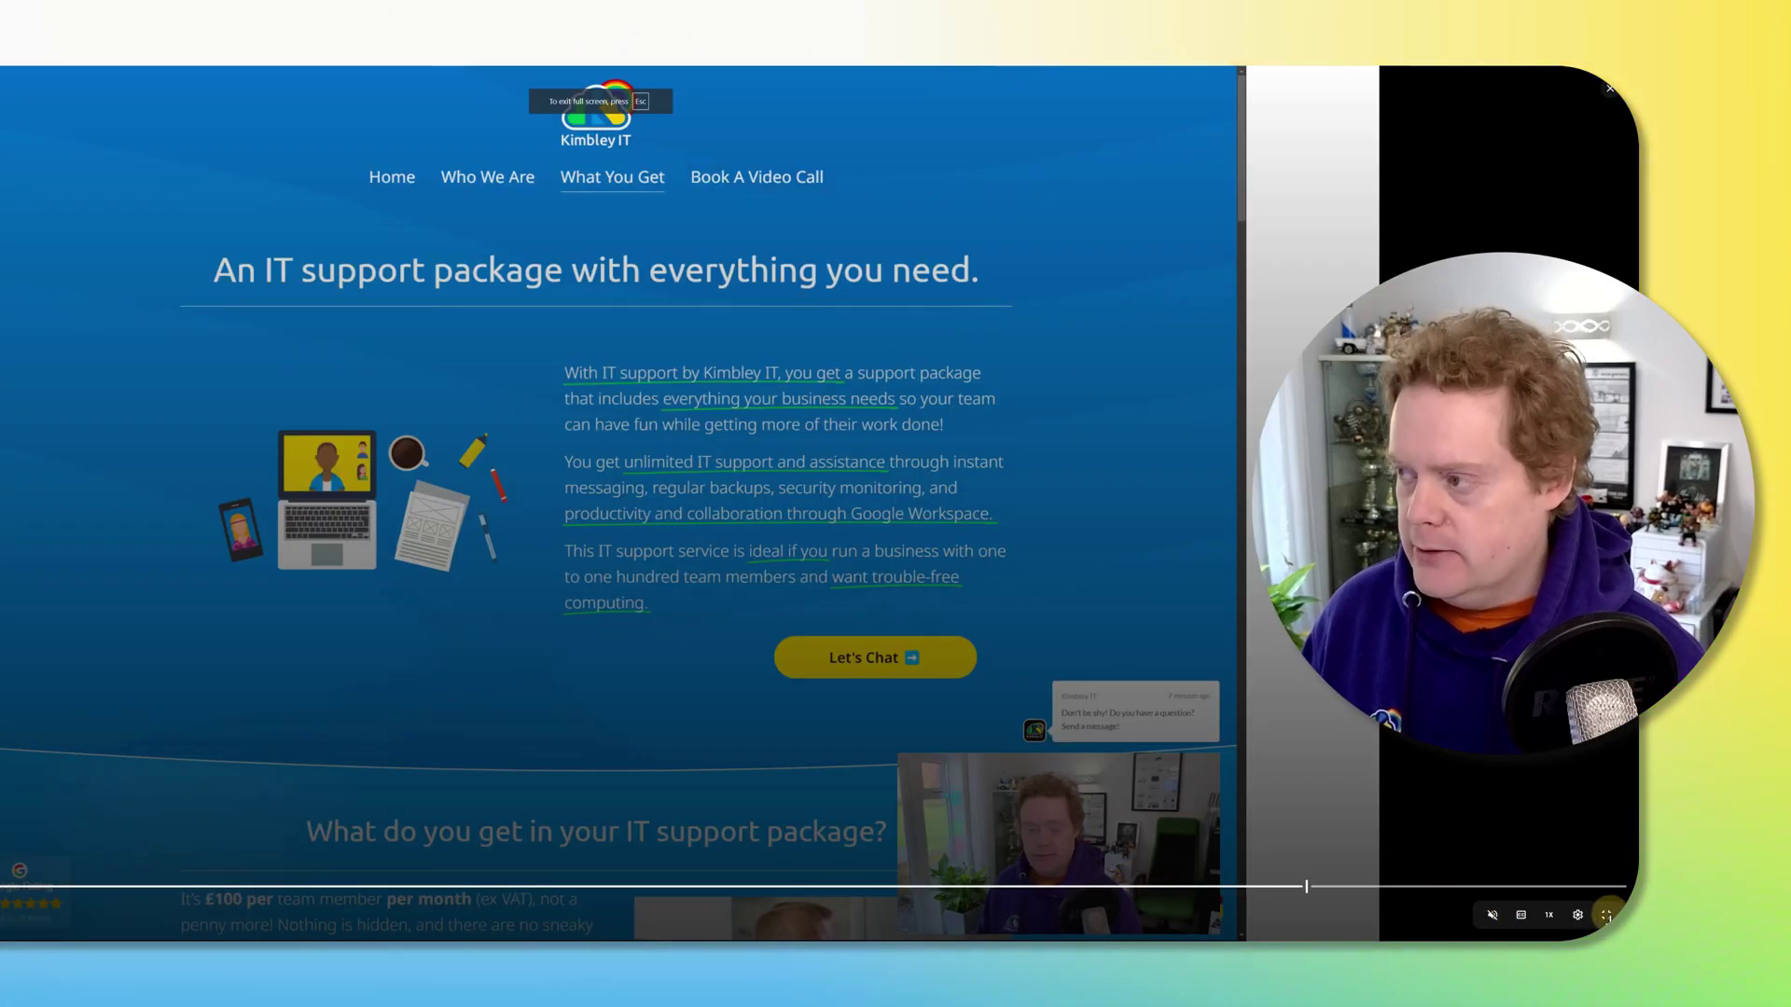
pyautogui.click(1606, 916)
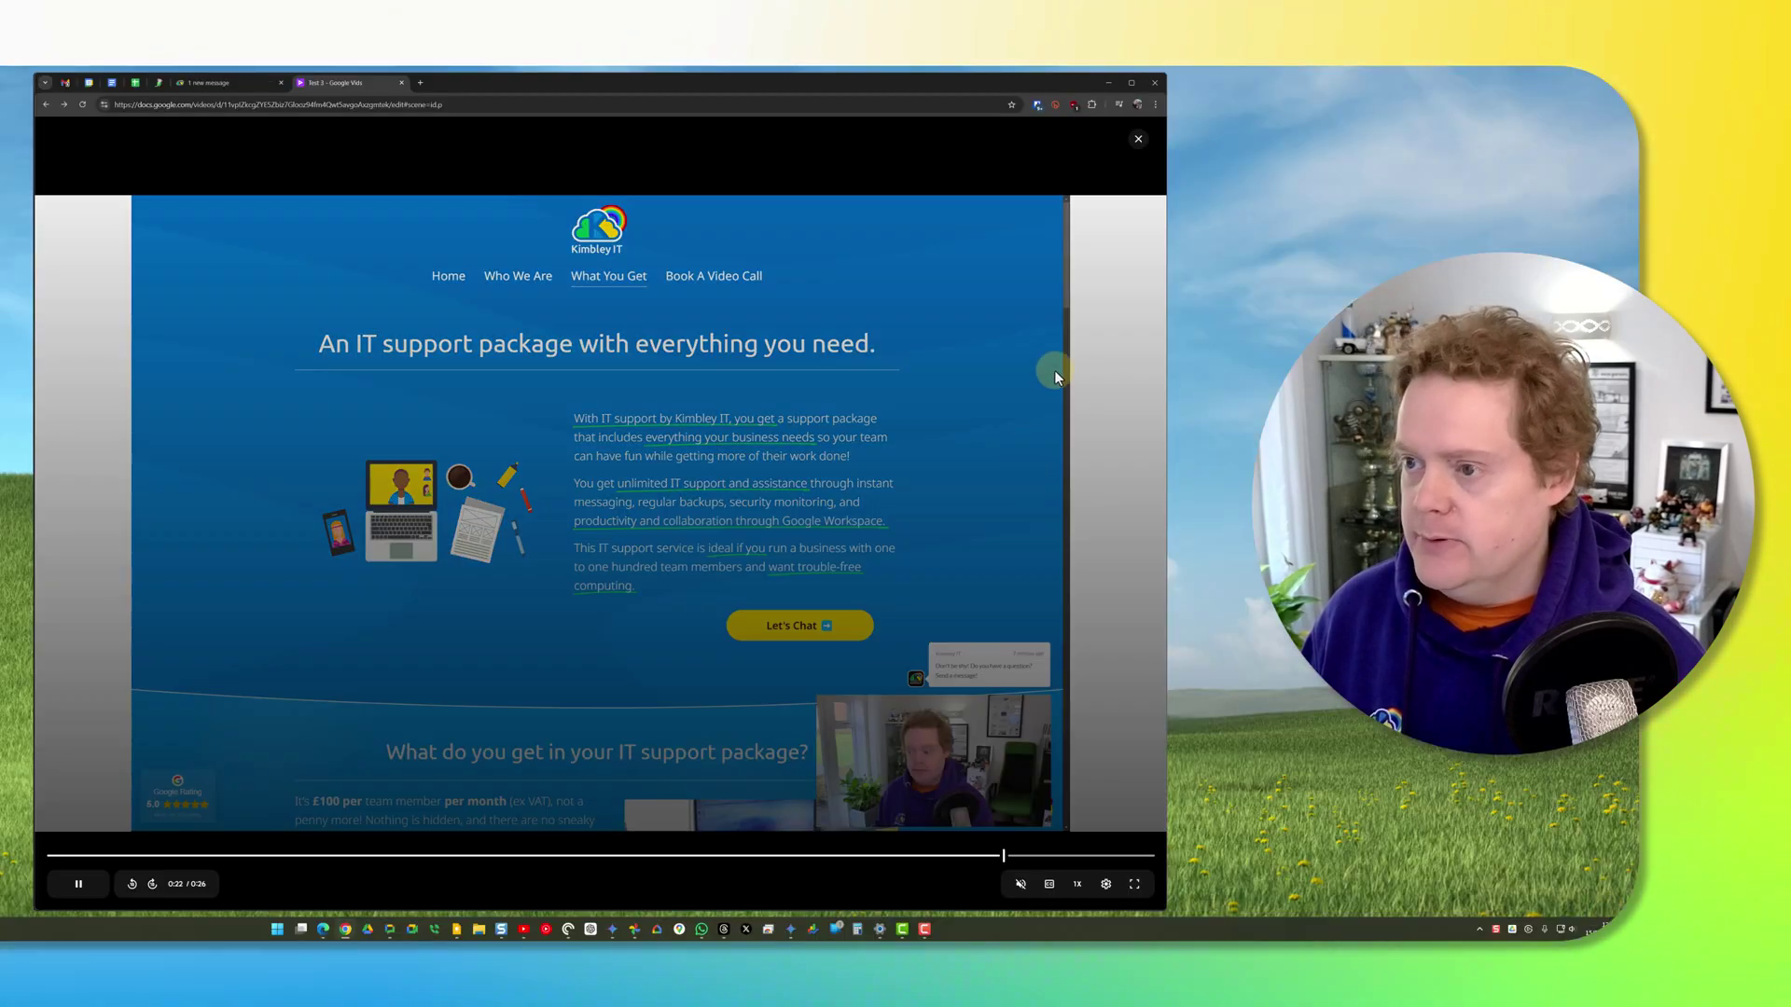
# Close the preview player to return to the Test 3 editor.
pyautogui.click(1138, 141)
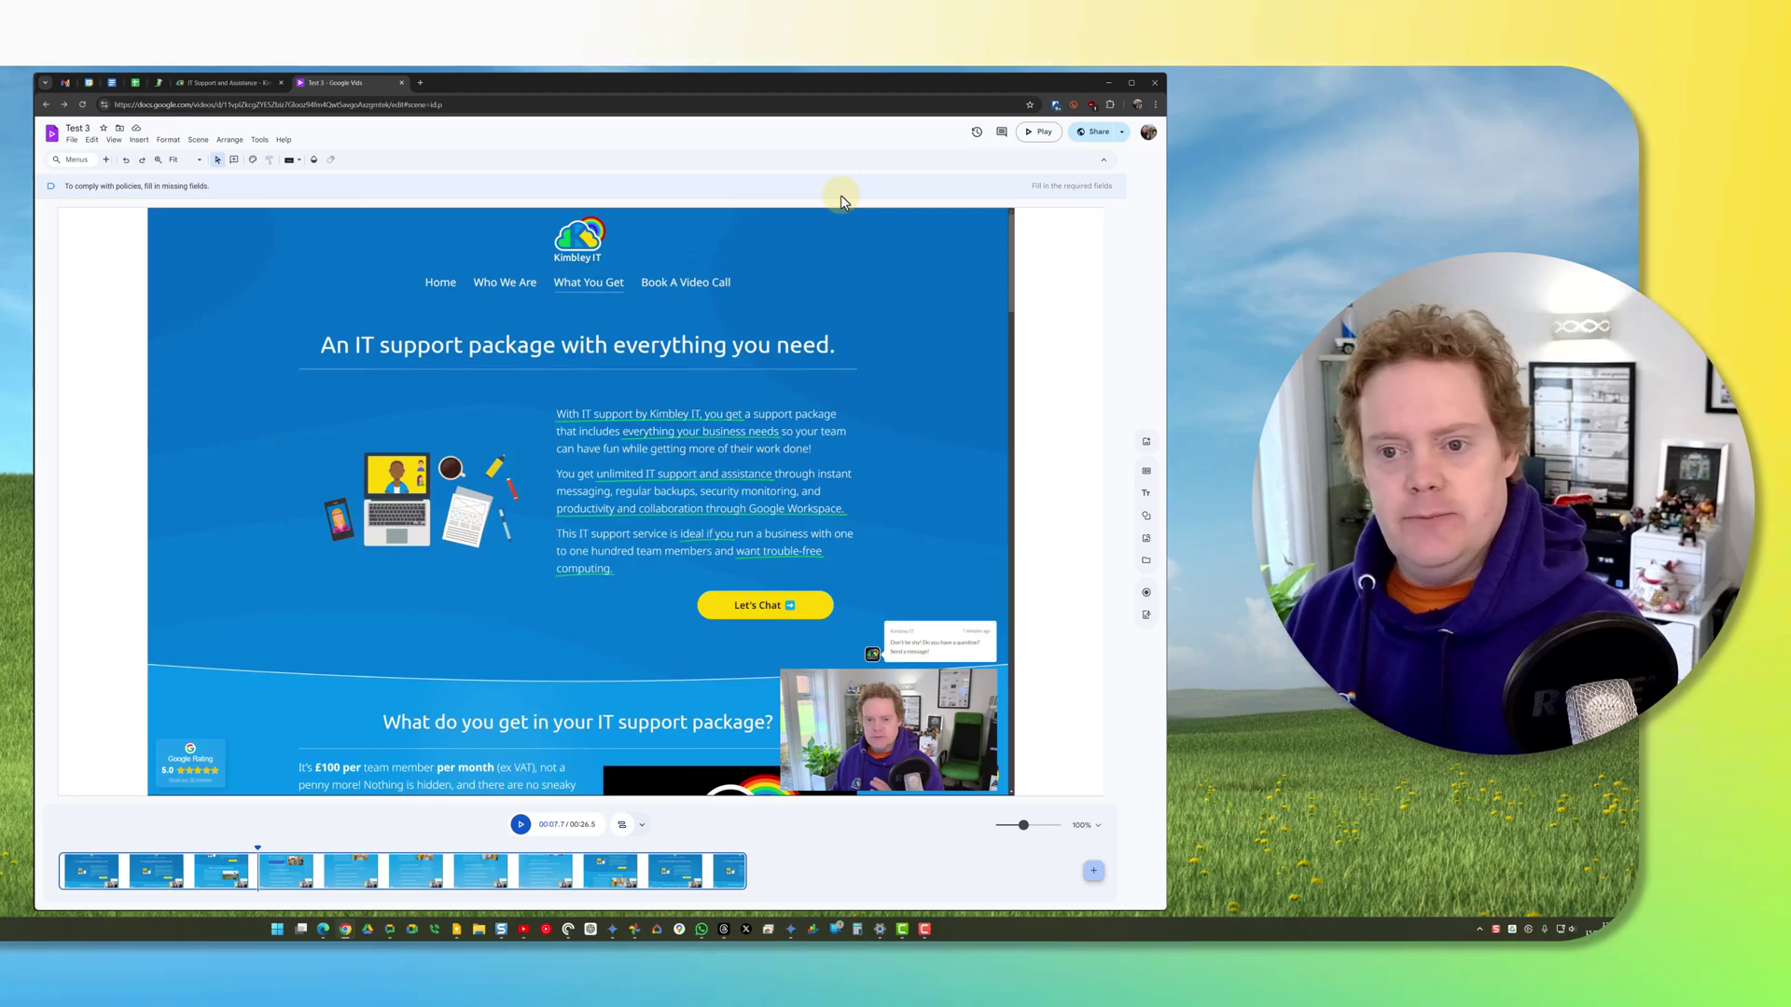
pyautogui.click(146, 142)
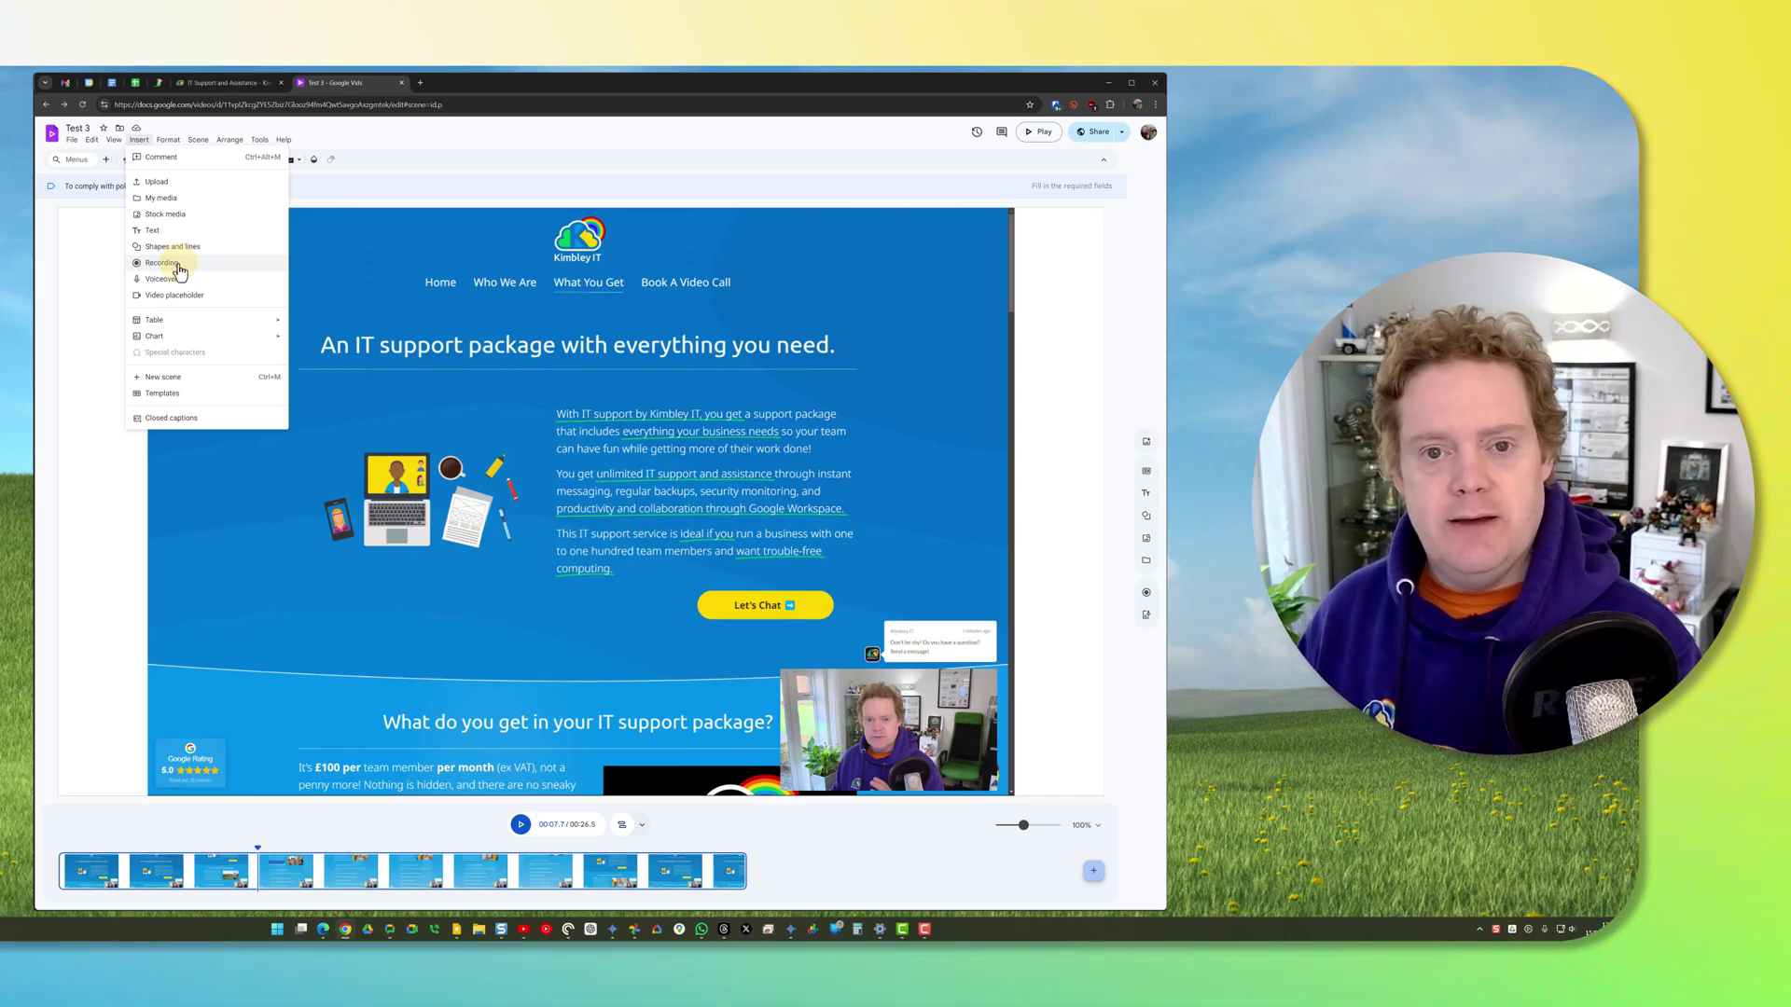
pyautogui.click(774, 862)
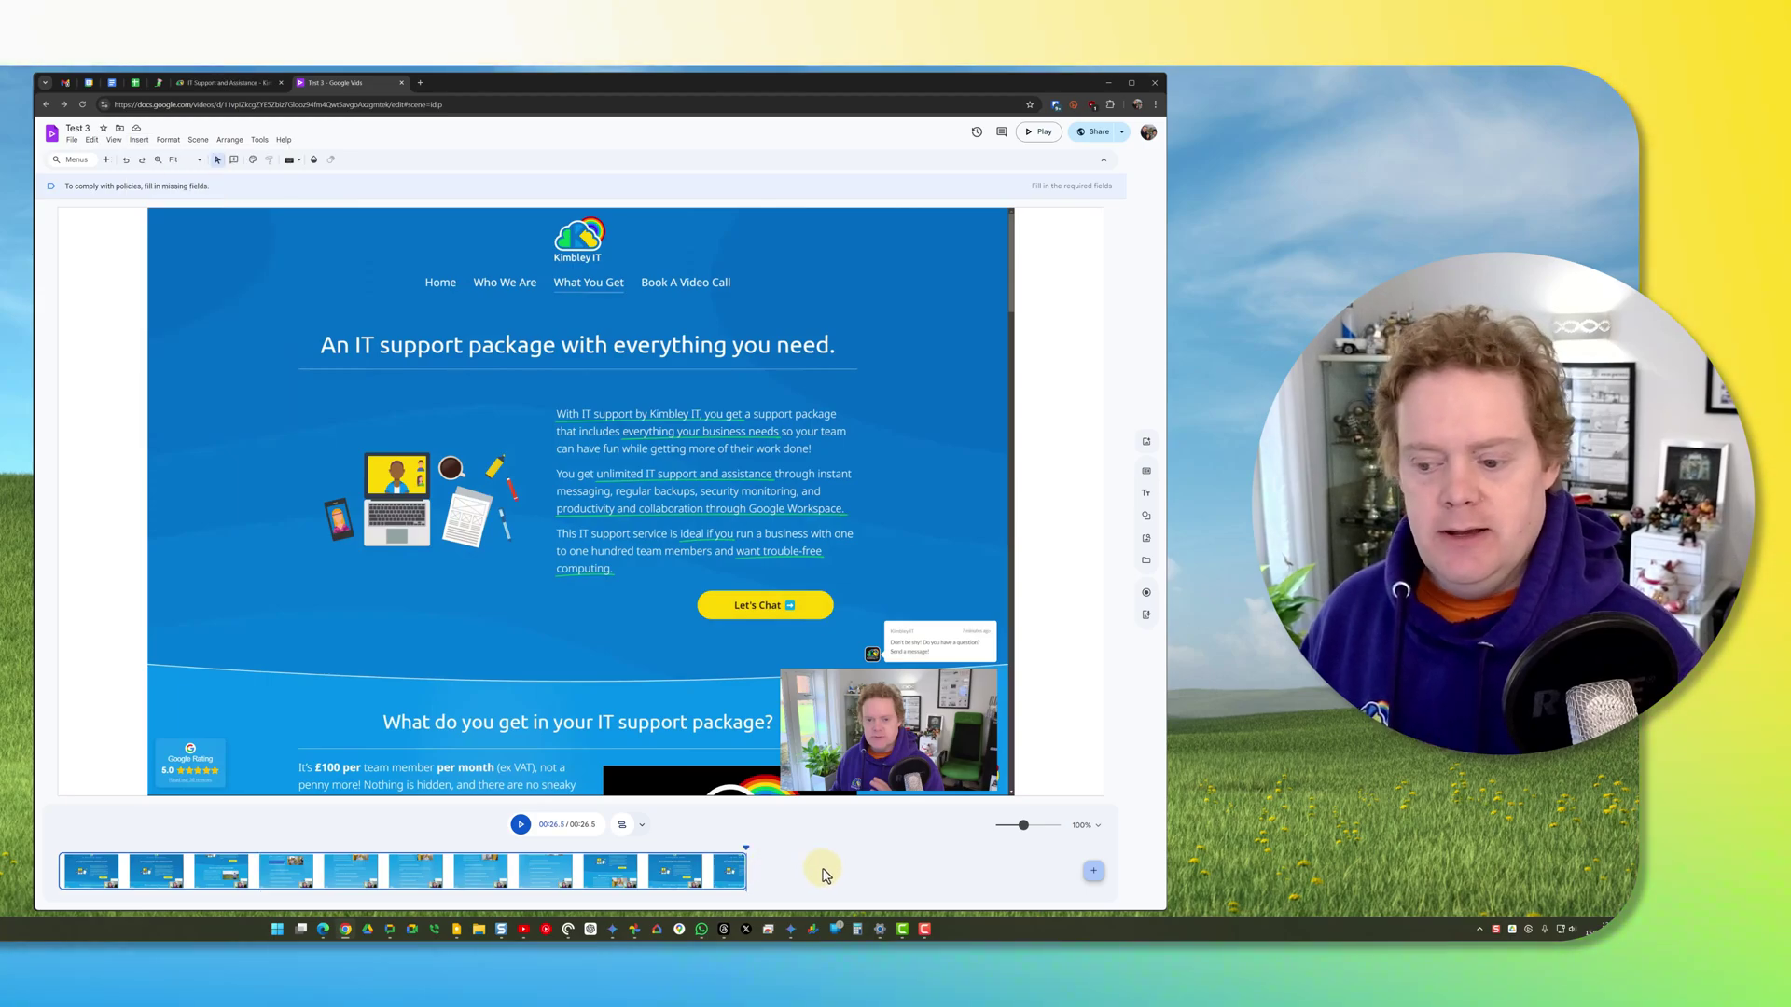